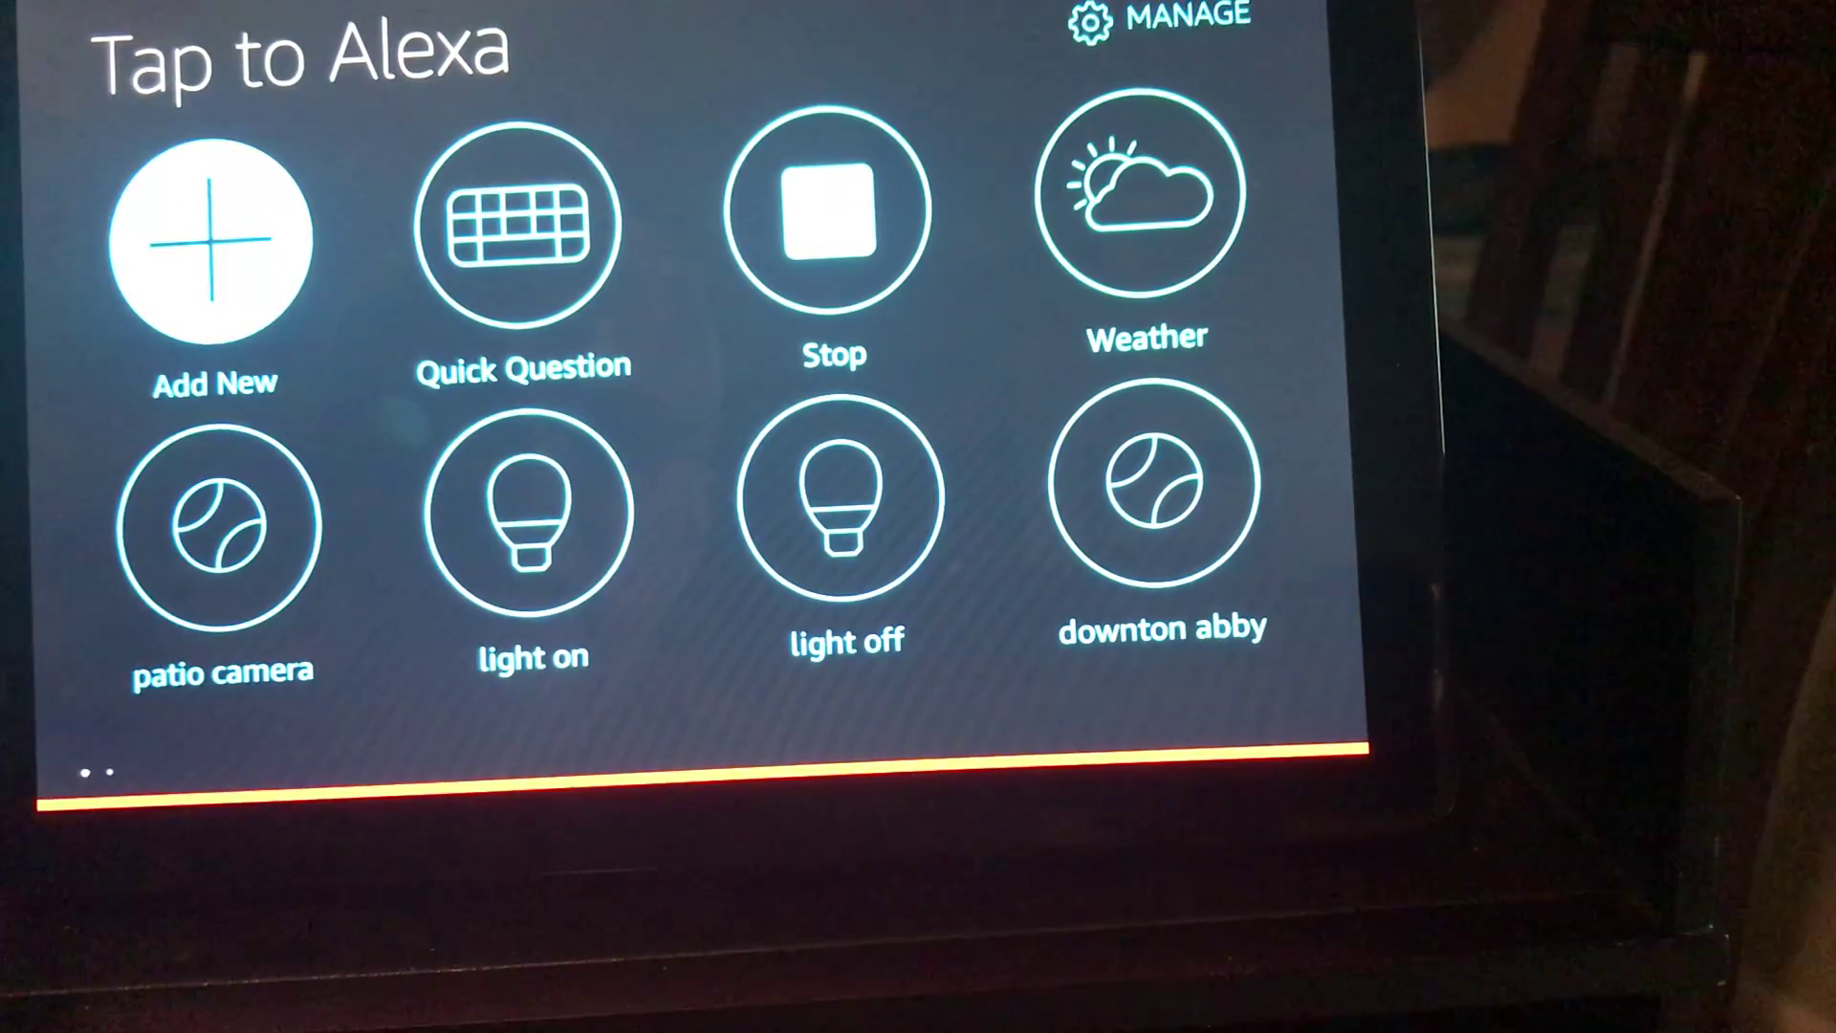
Step: Show the patio camera, then play Downton Abbey from its shortcut and close the video
left_click(219, 528)
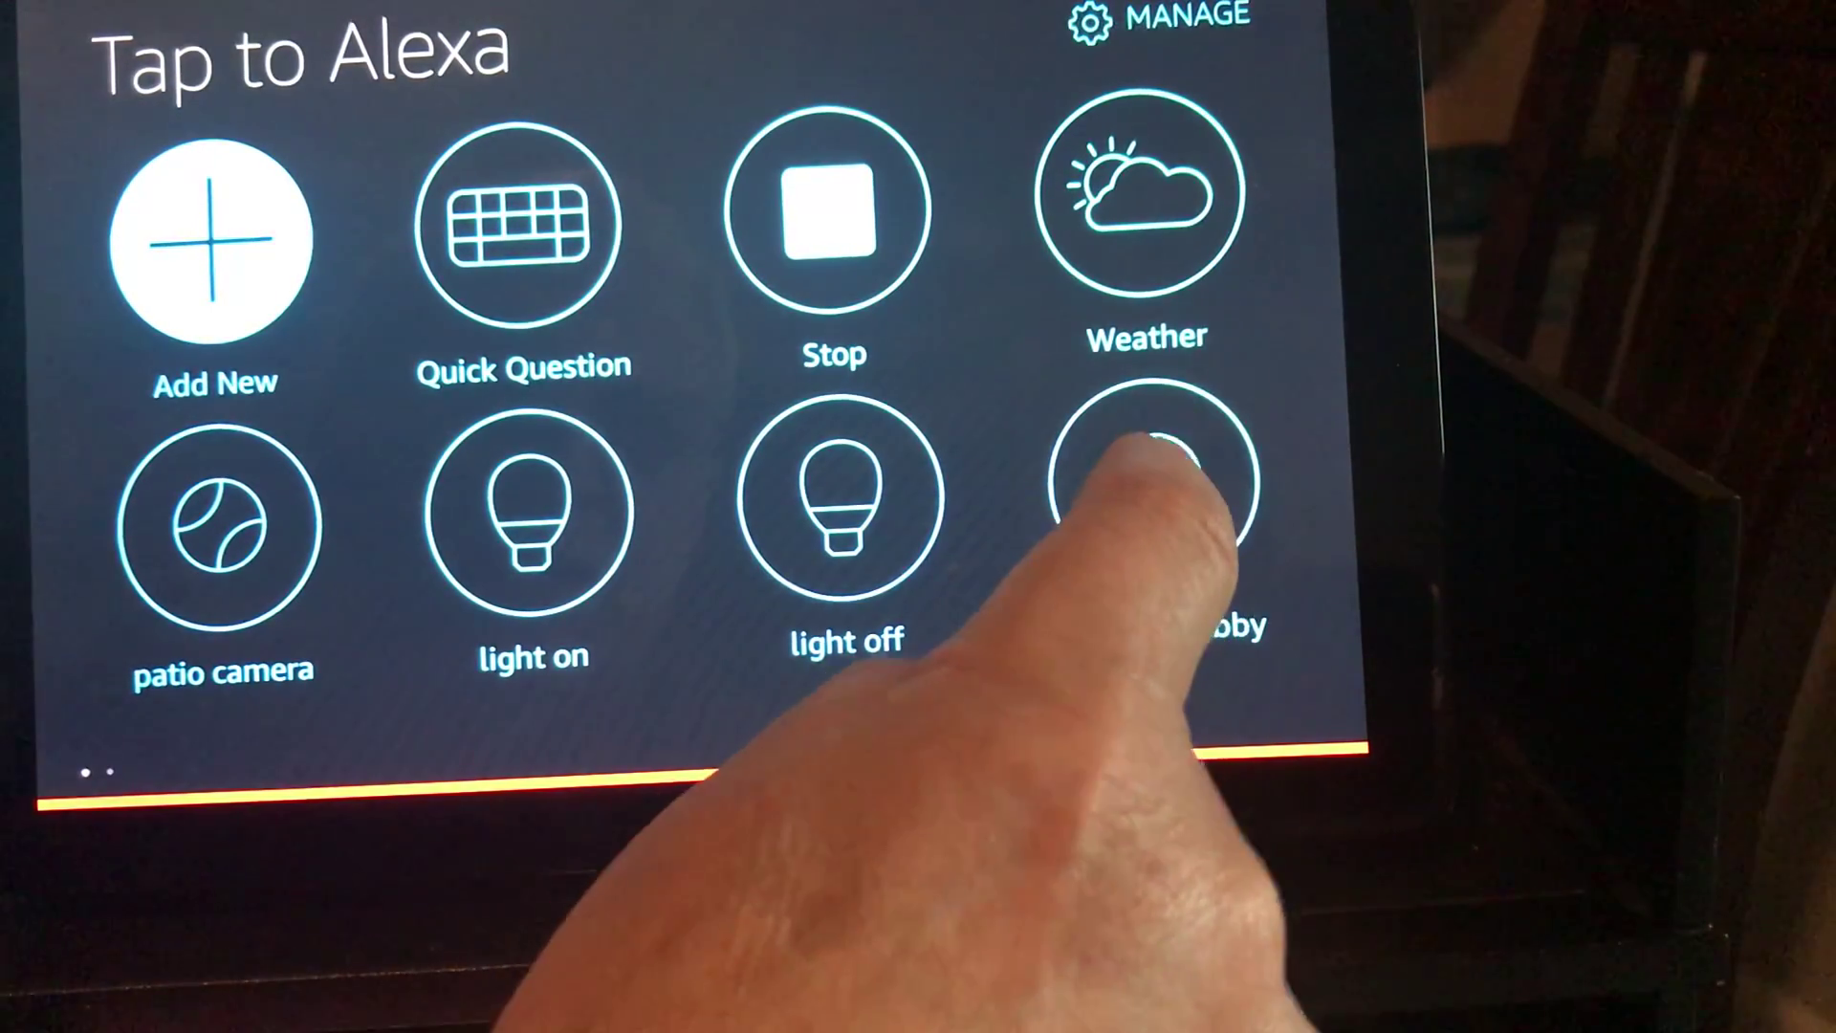
left_click(1156, 480)
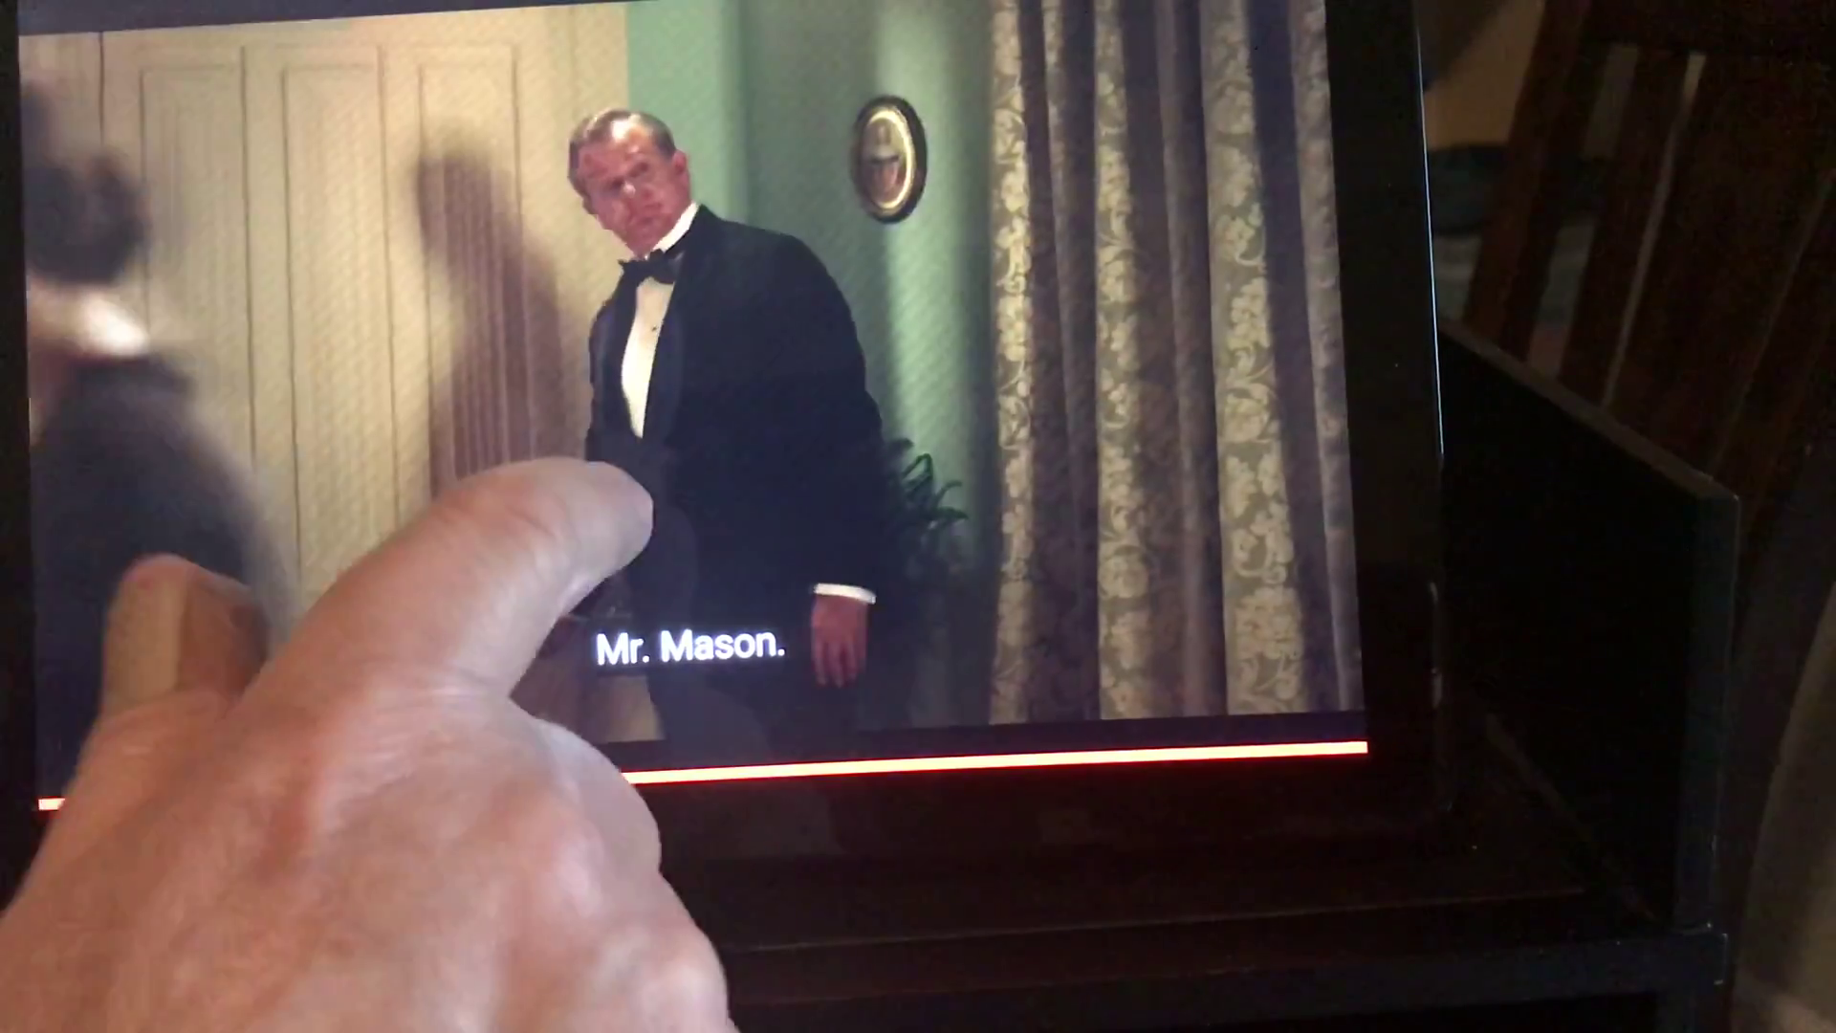
left_click(631, 488)
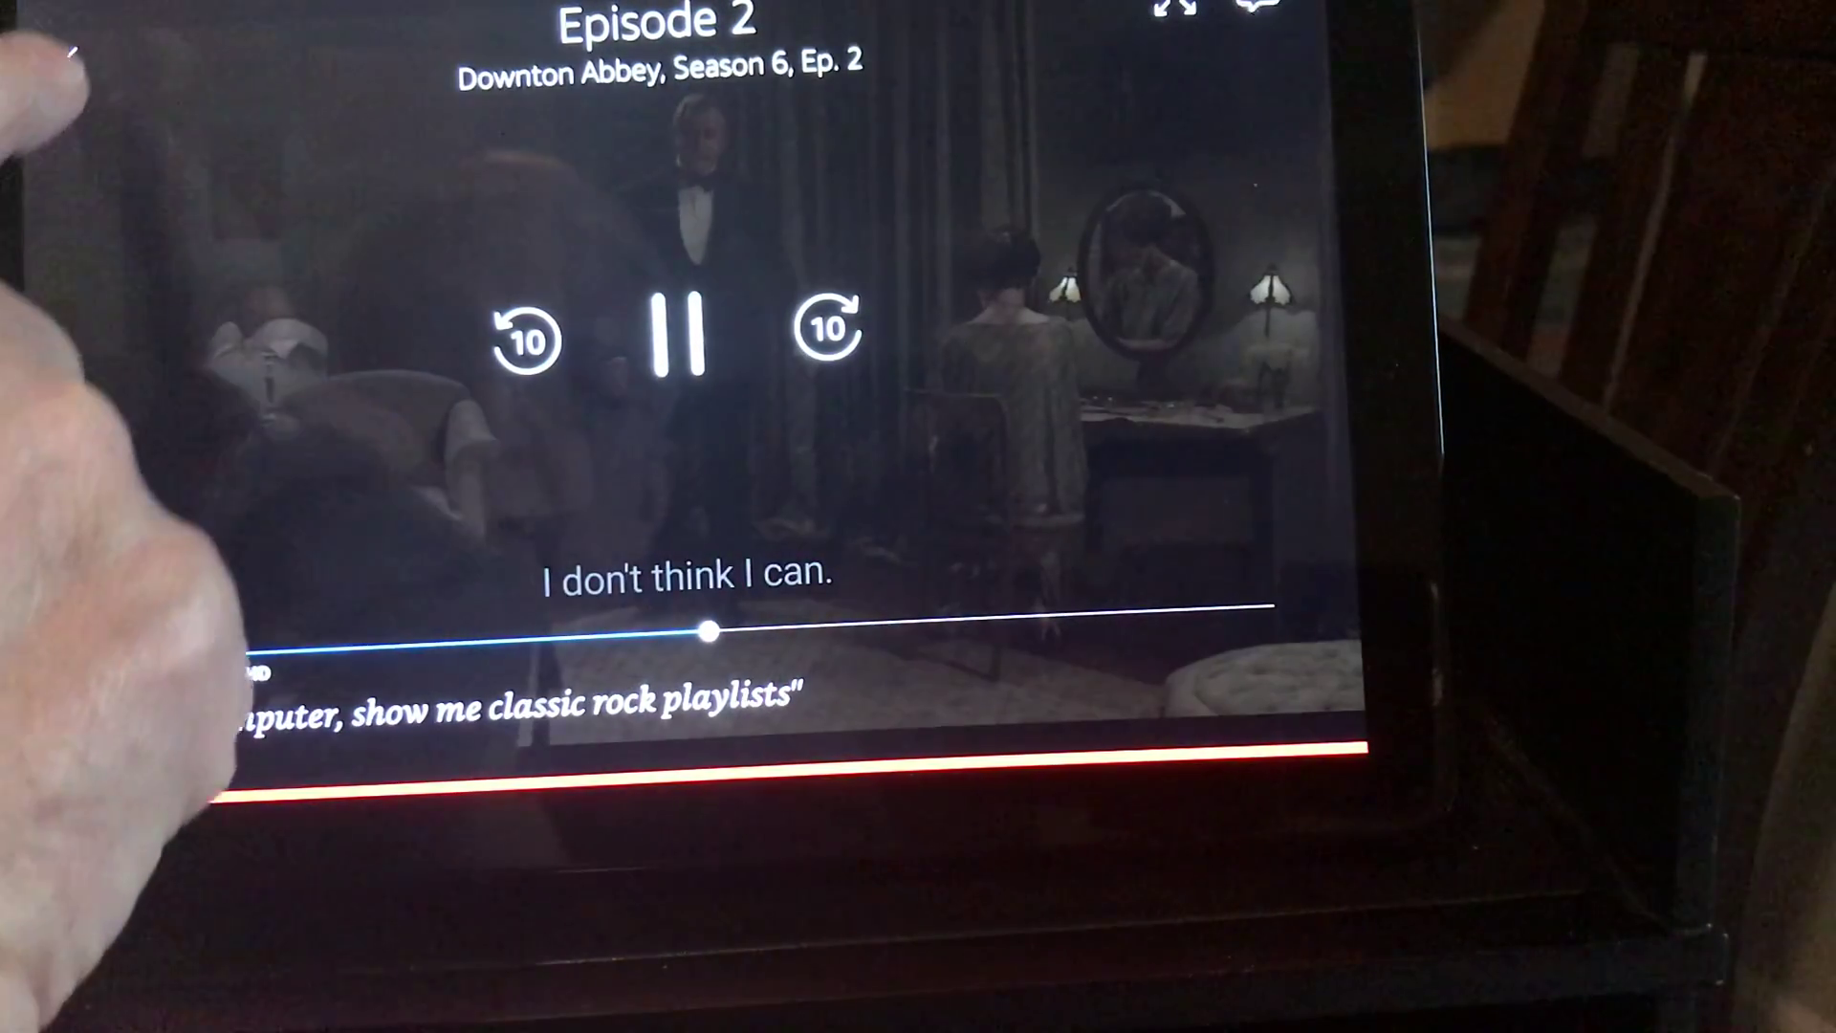
left_click(57, 574)
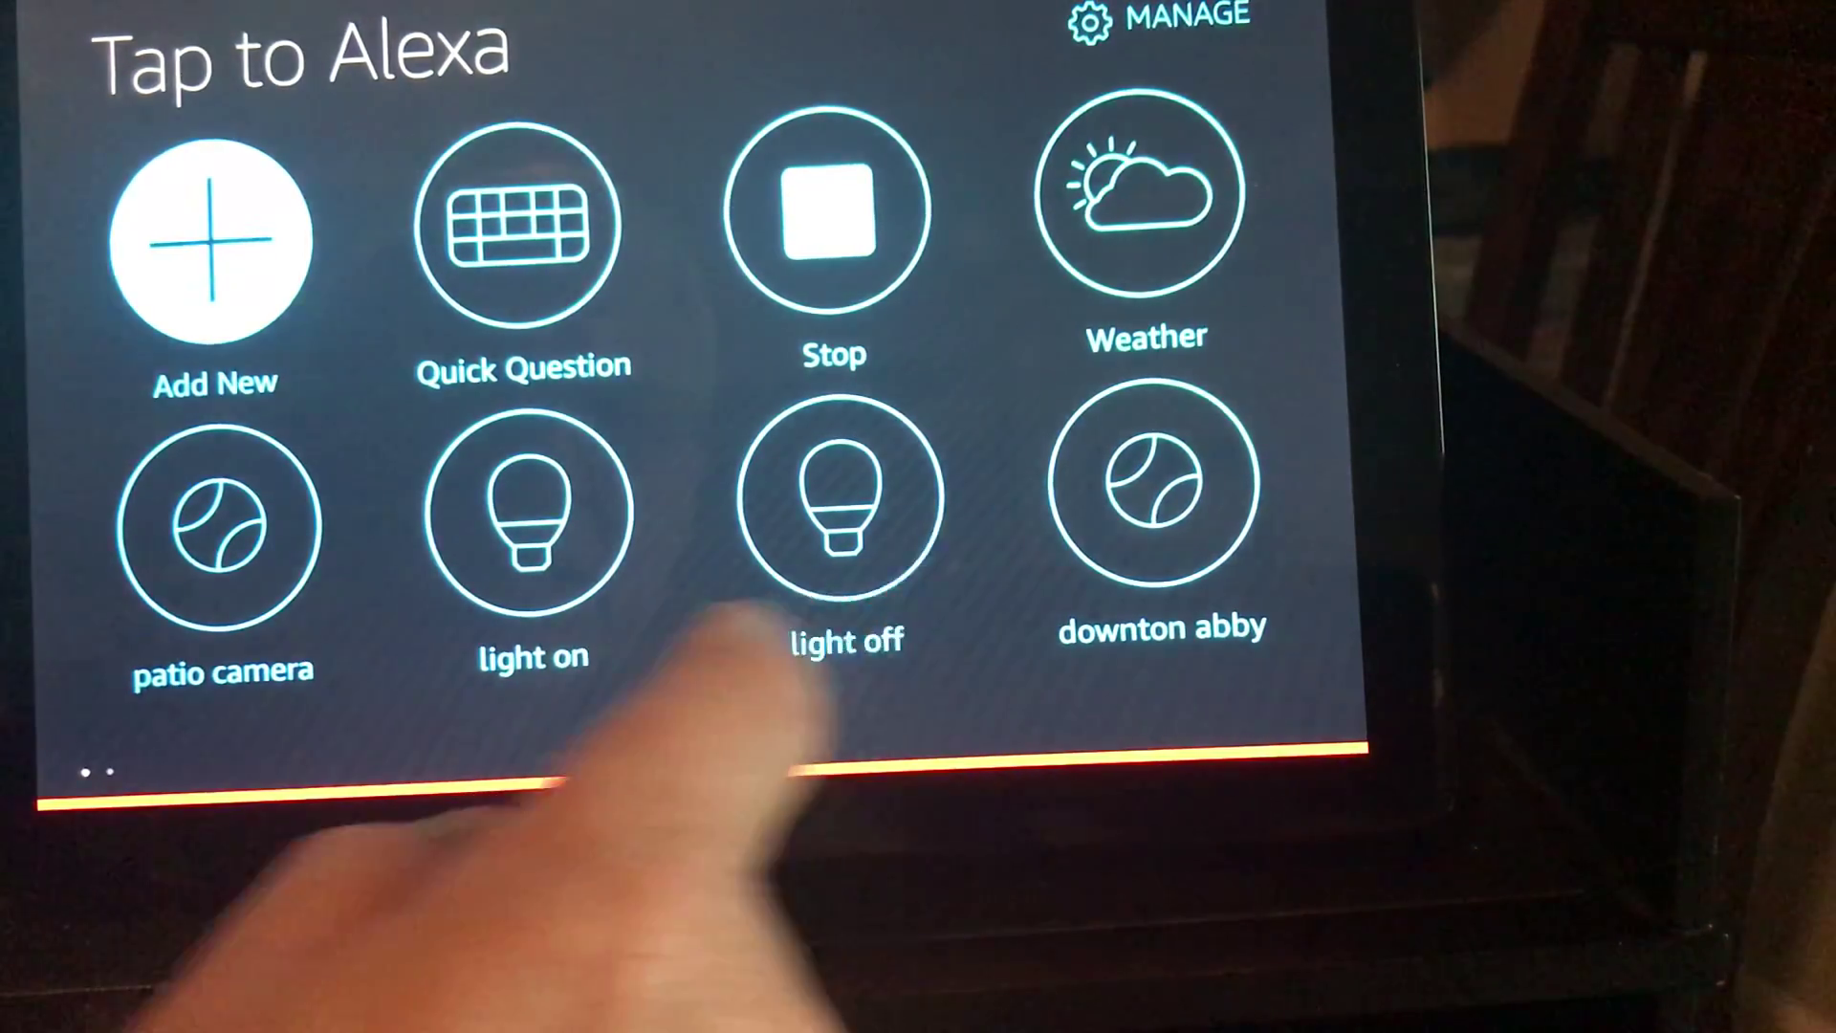
Step: Play The Edsels' 'Rama Lama Ding Dong' from the 'upbeat' tile, pause it at 0:13, and return Home
left_click_drag(781, 689, 100, 782)
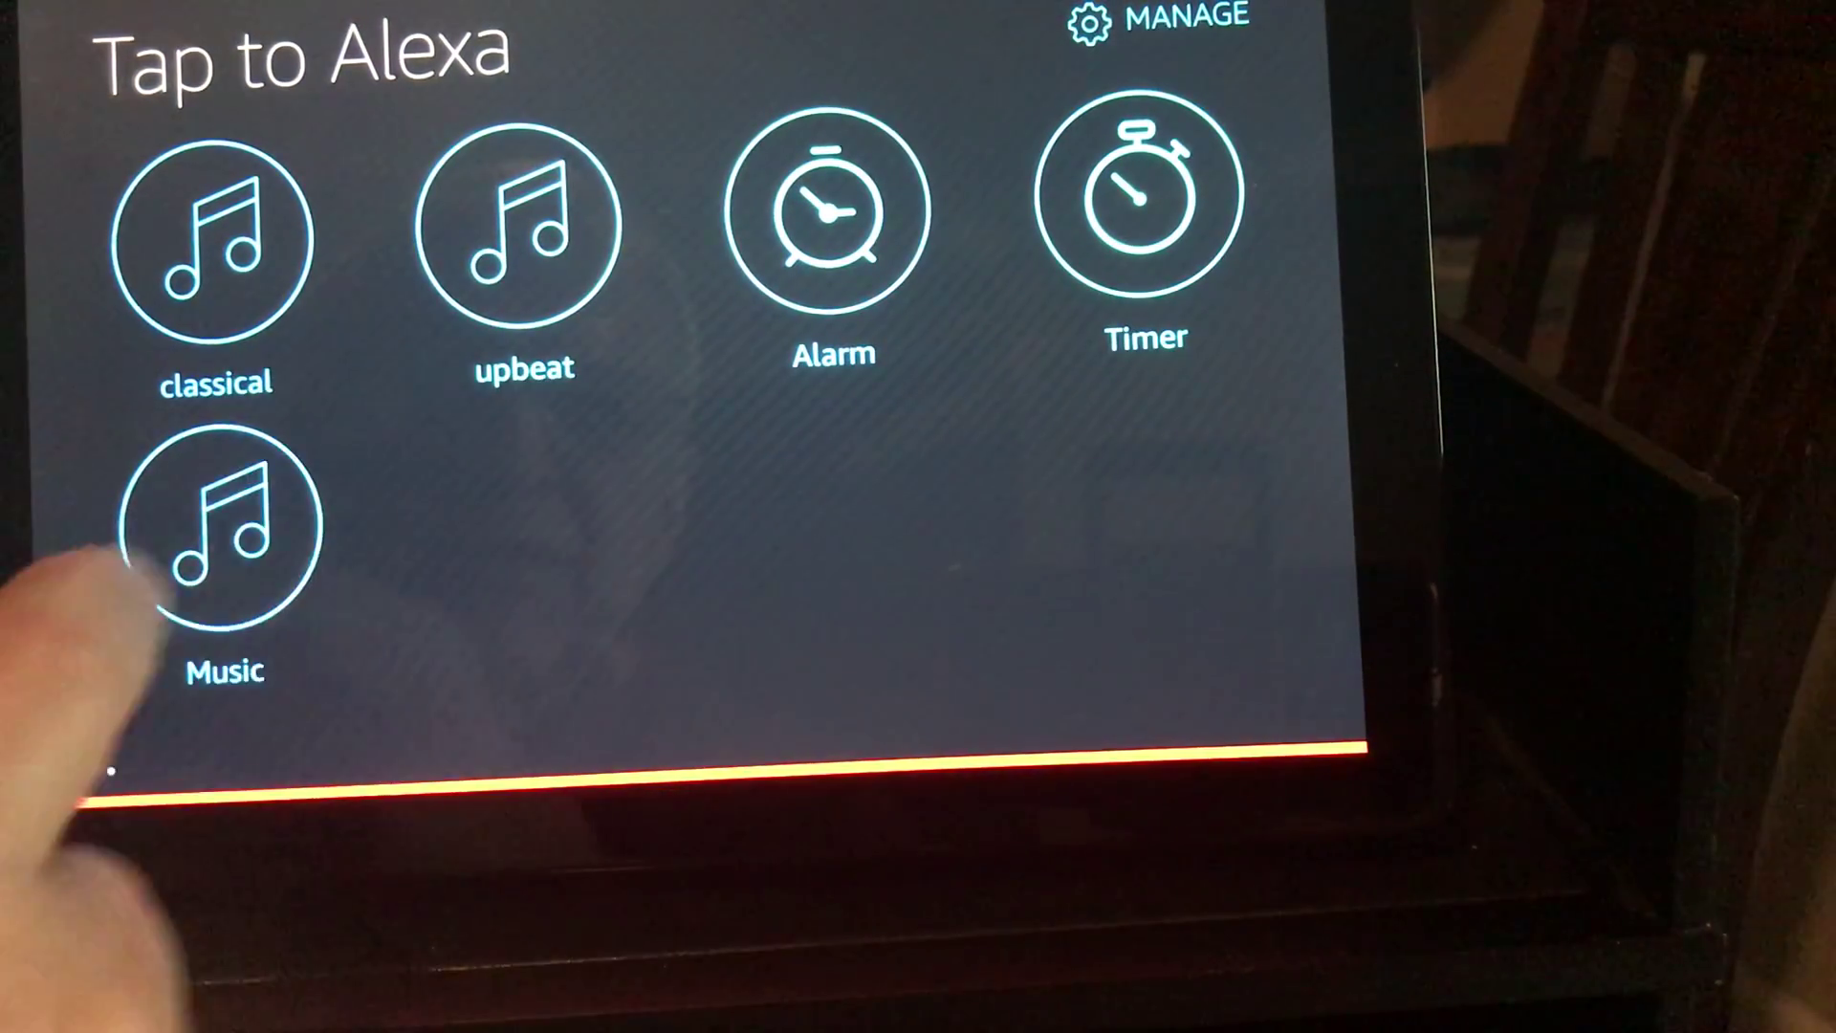
left_click(519, 226)
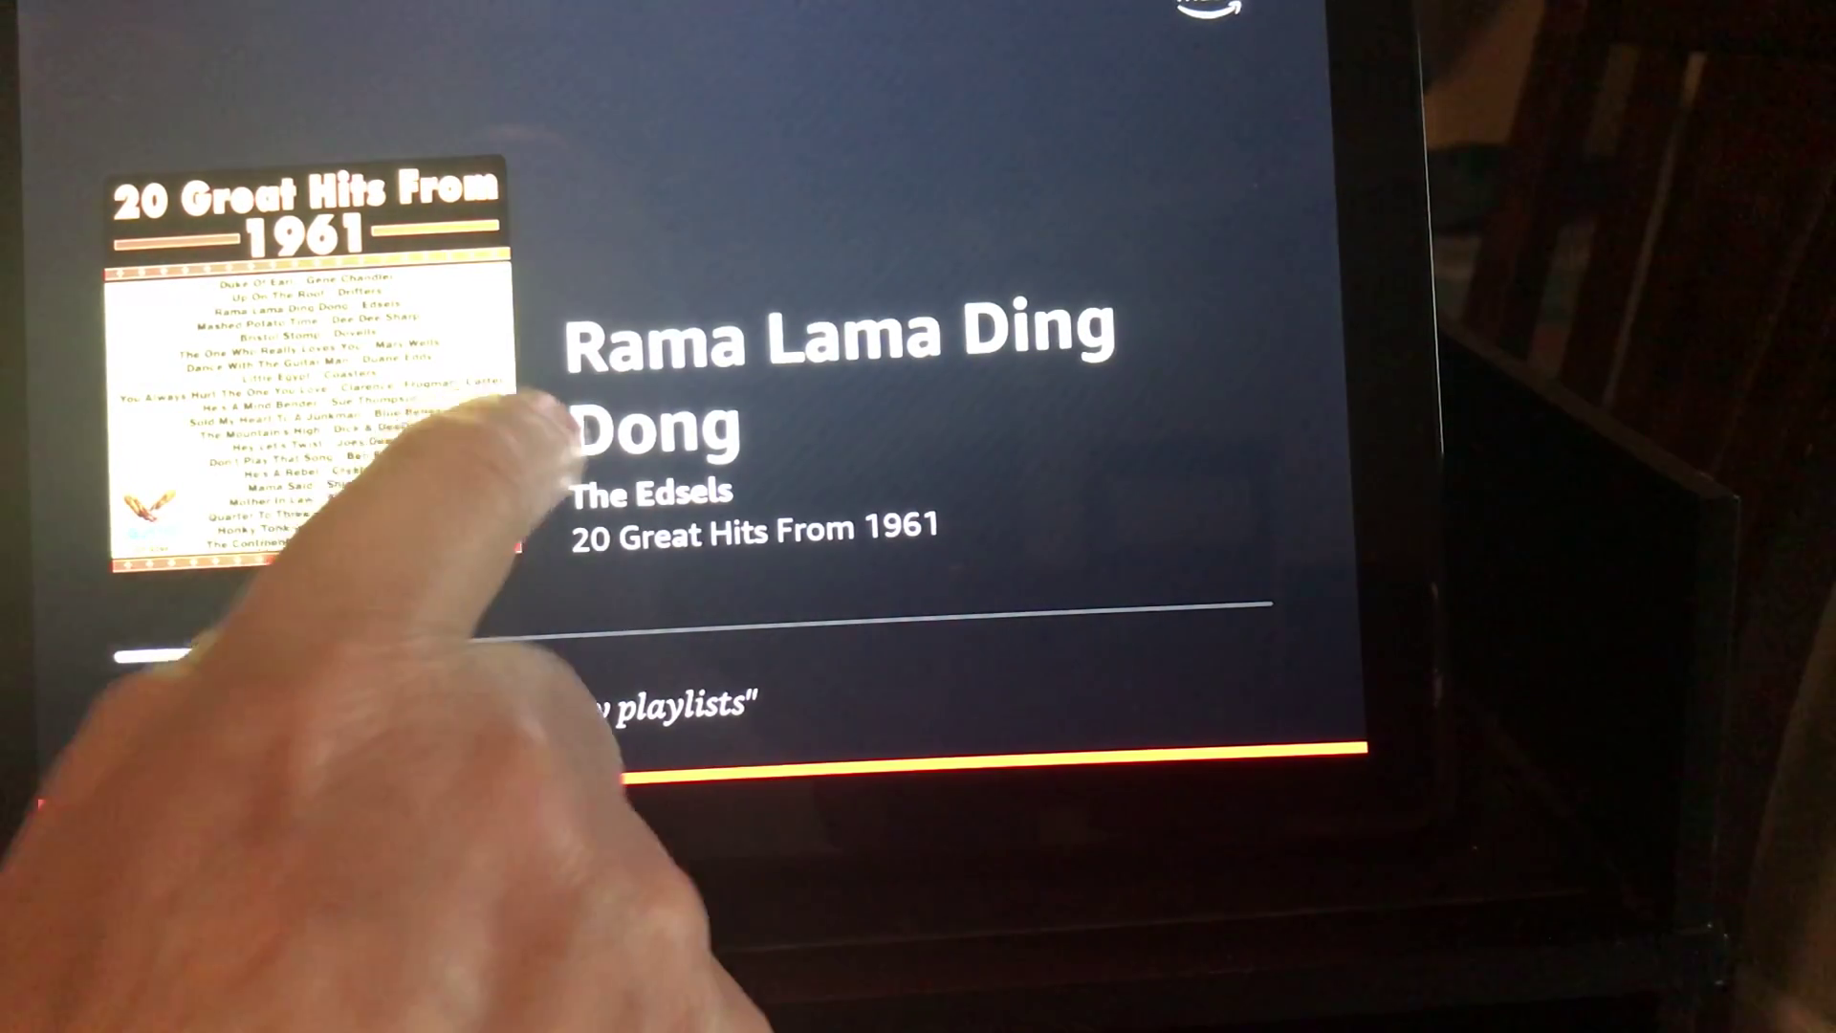
left_click(533, 411)
left_click(230, 730)
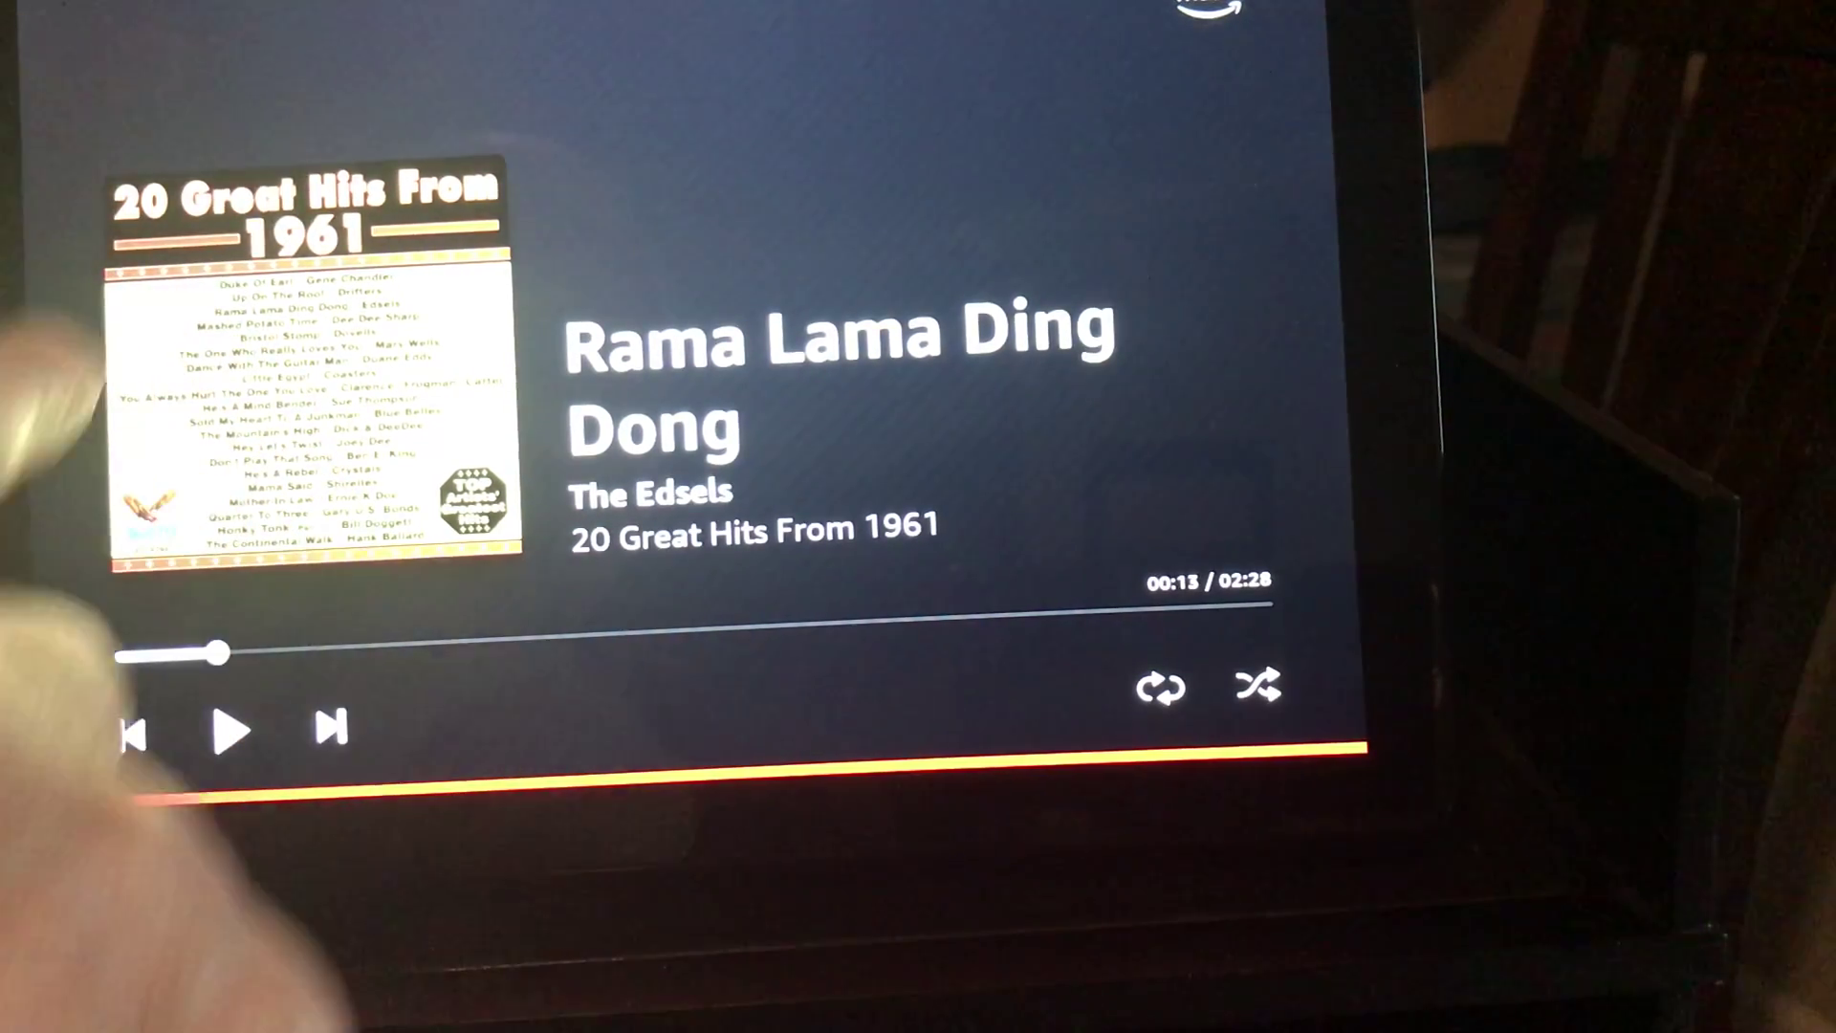
left_click_drag(475, 14, 206, 245)
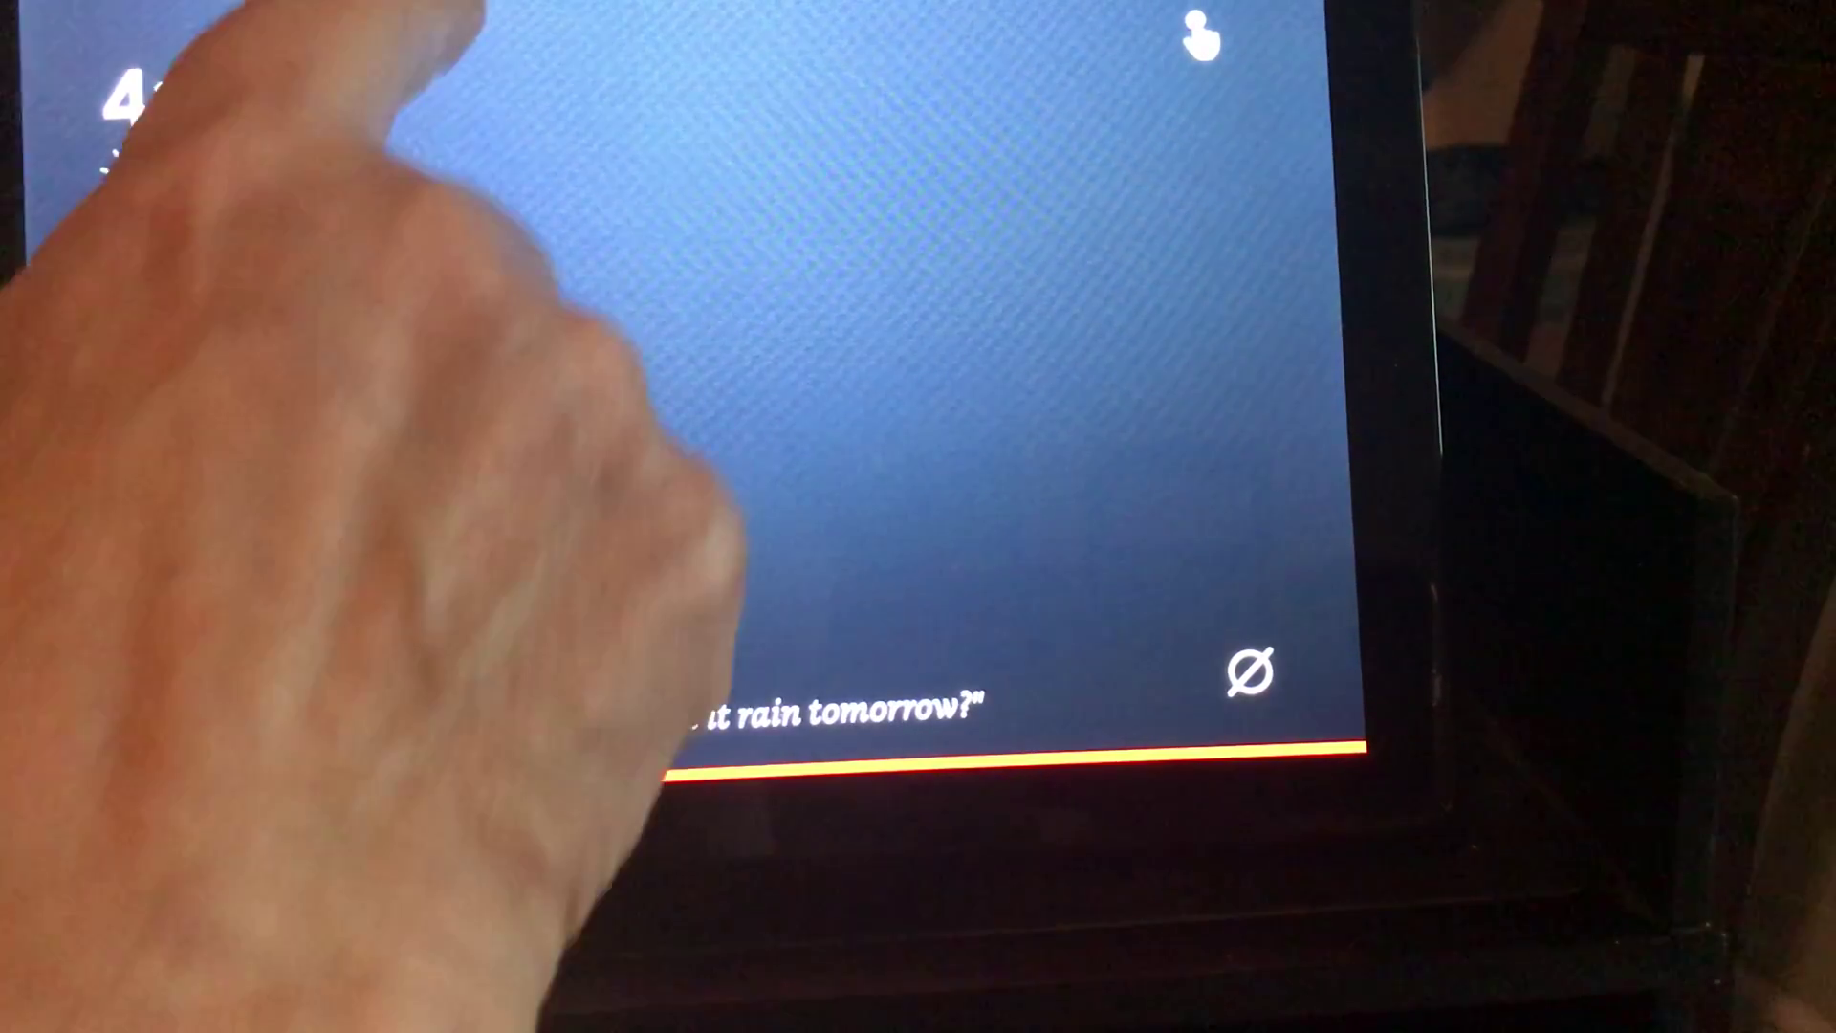
Step: Reach Accessibility through Settings, after a brief detour into Sounds, and confirm Tap to Alexa is on
left_click_drag(416, 15, 445, 488)
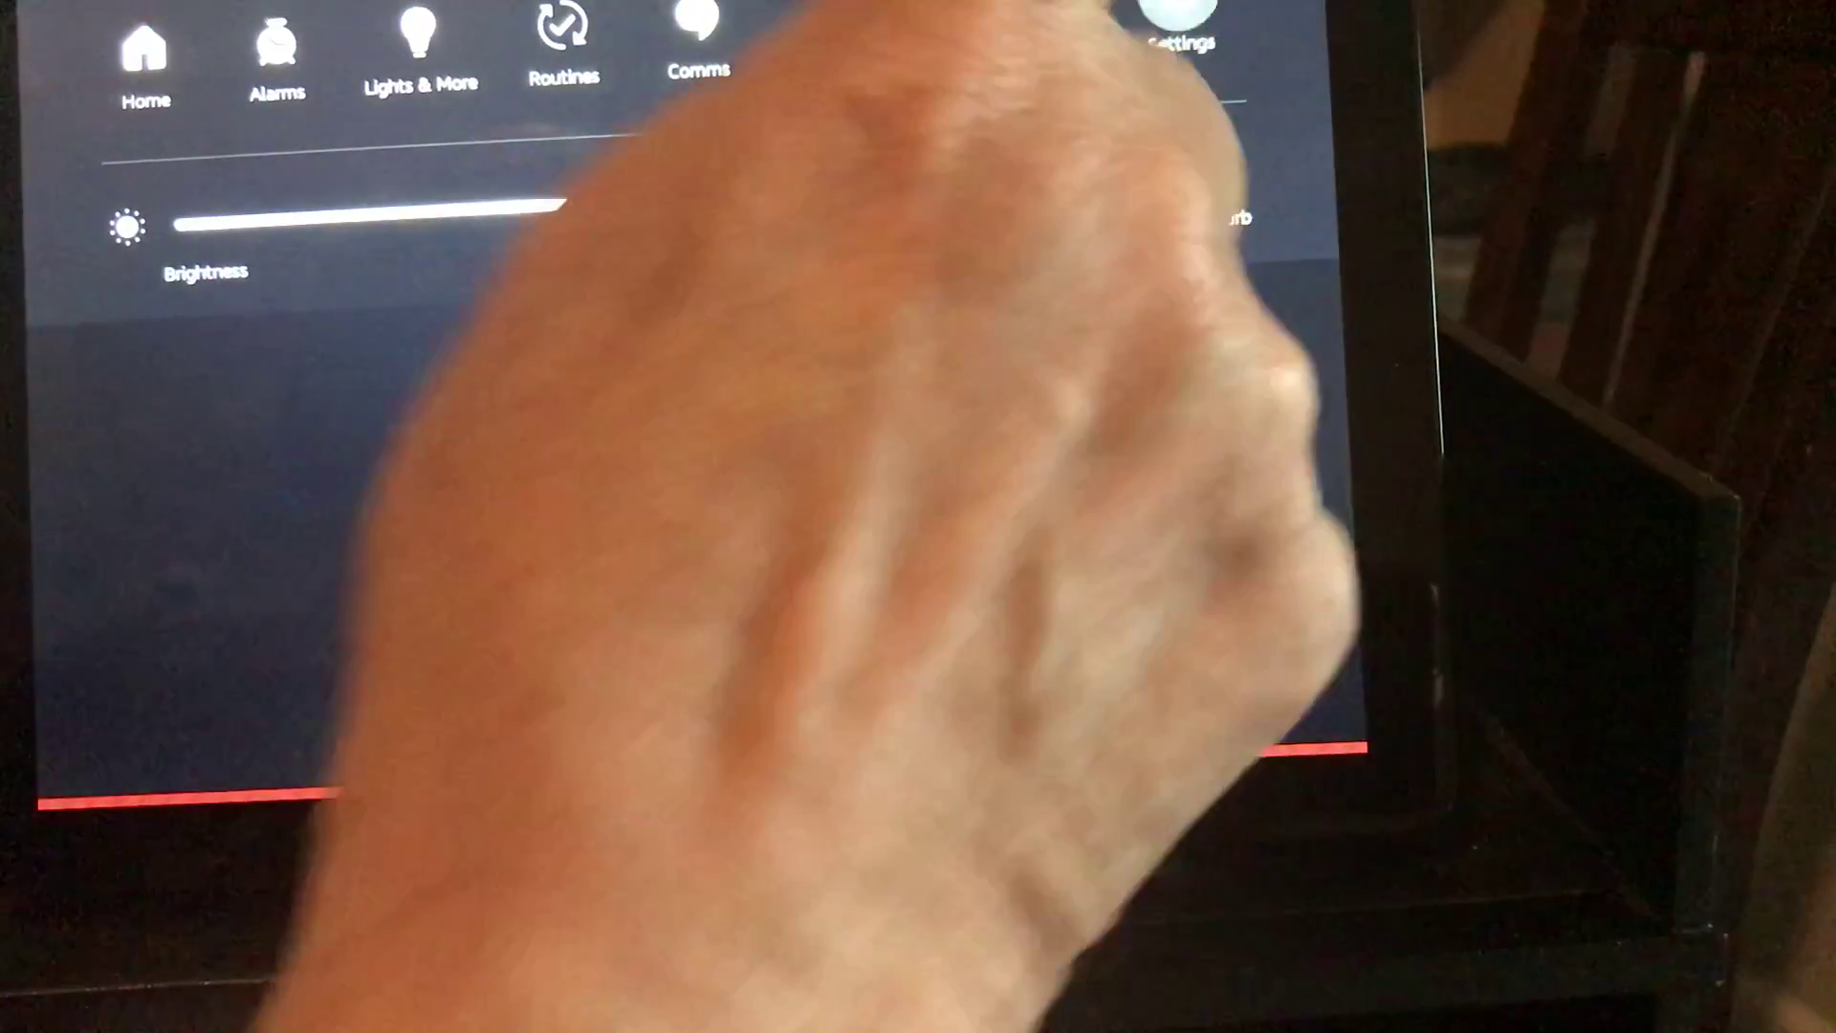
left_click(1181, 29)
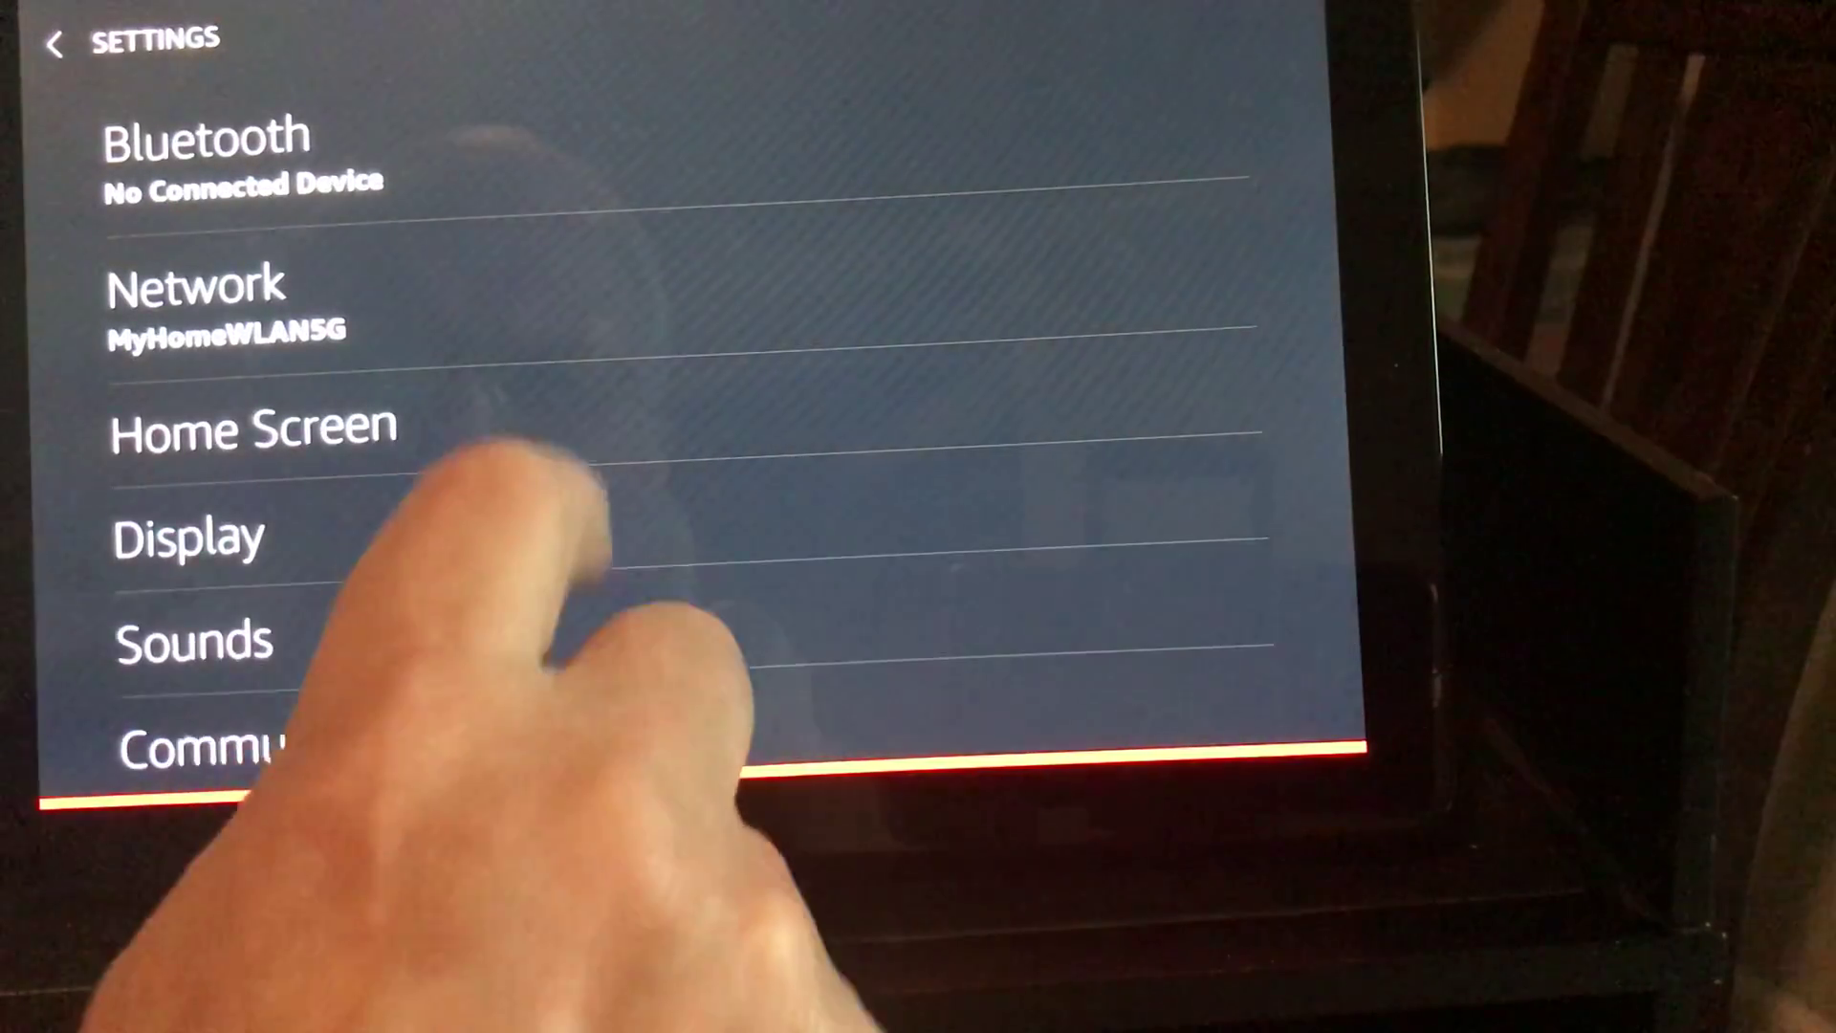
left_click(193, 642)
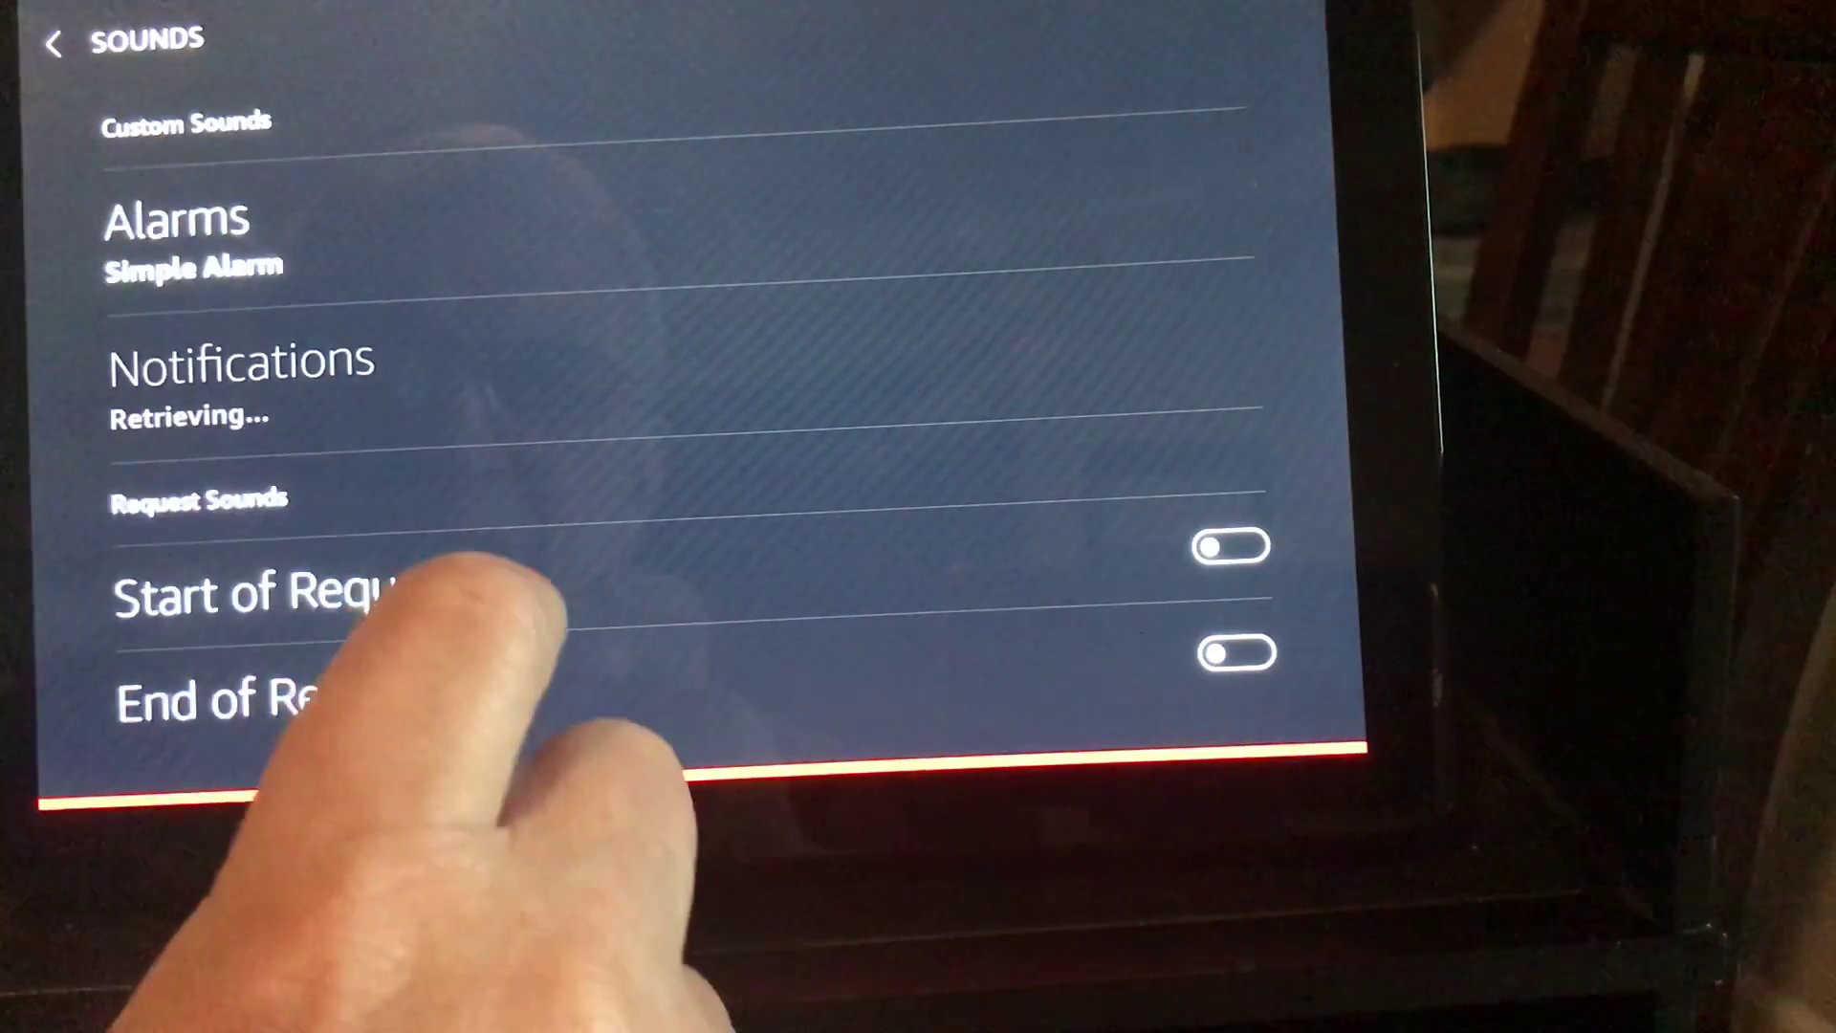
scroll(646, 430, "up", 2)
left_click_drag(188, 590, 345, 502)
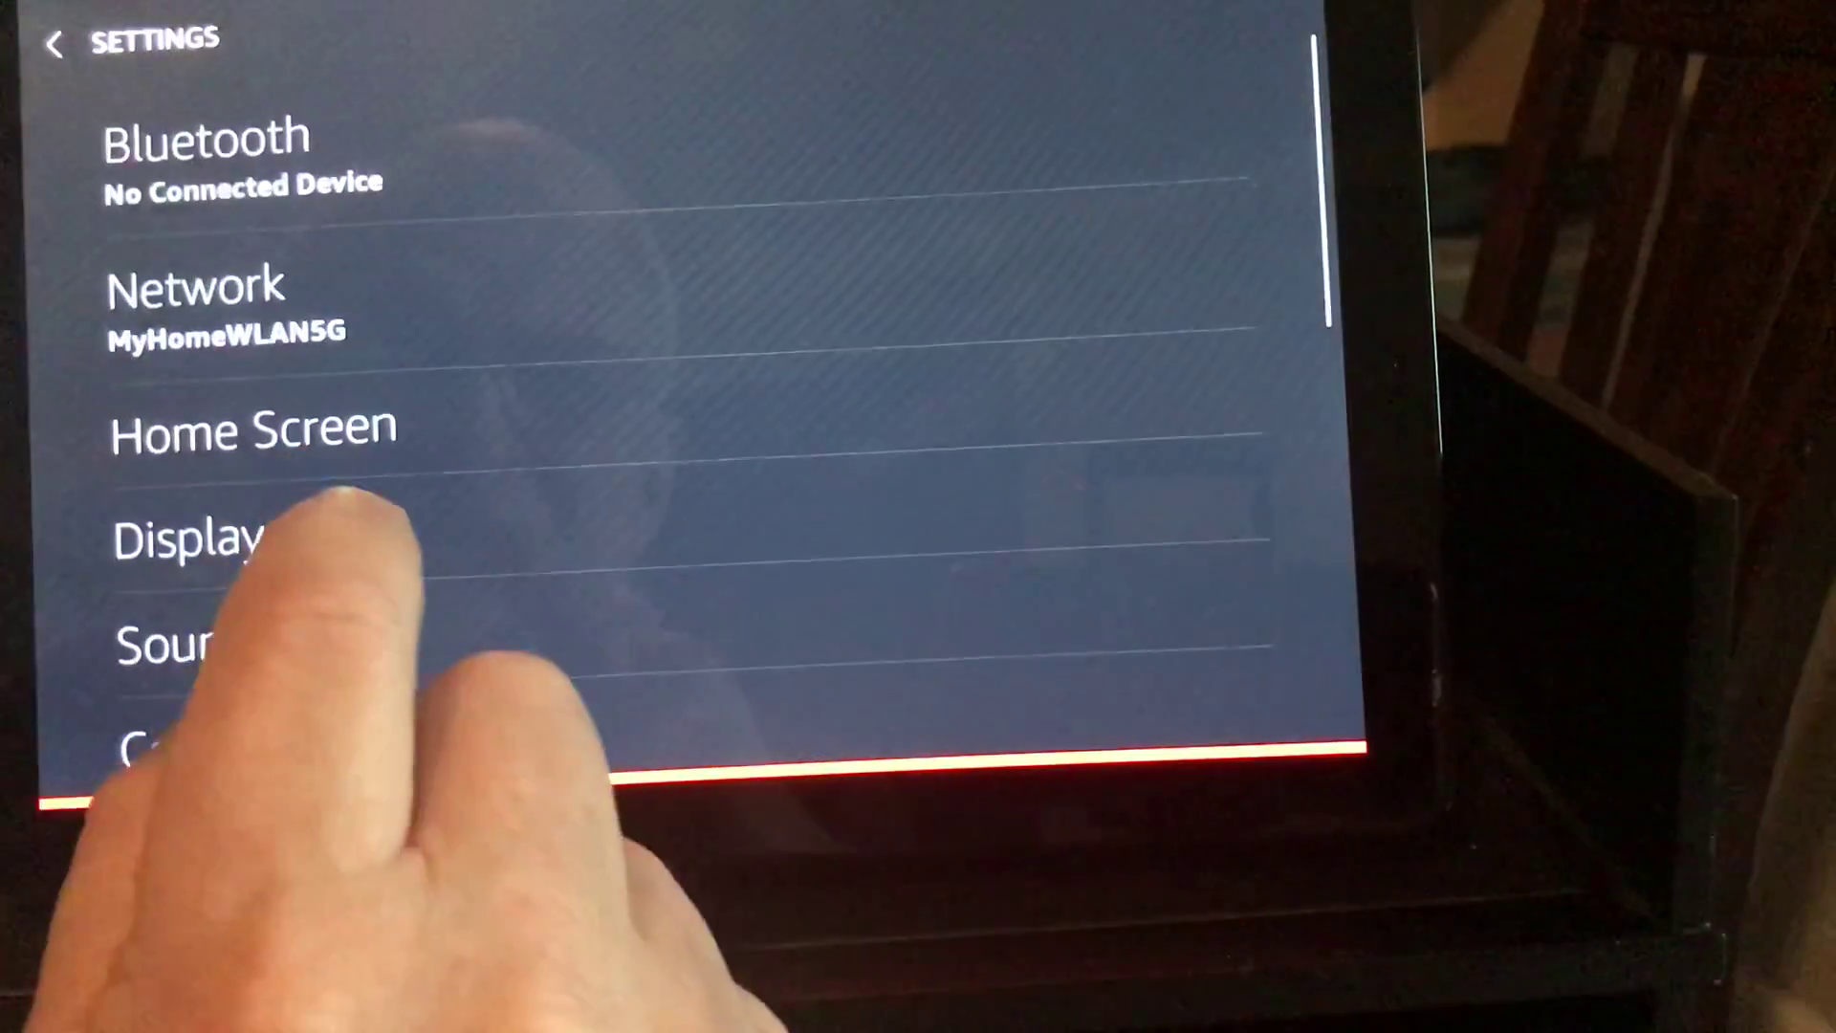
left_click_drag(445, 616, 445, 373)
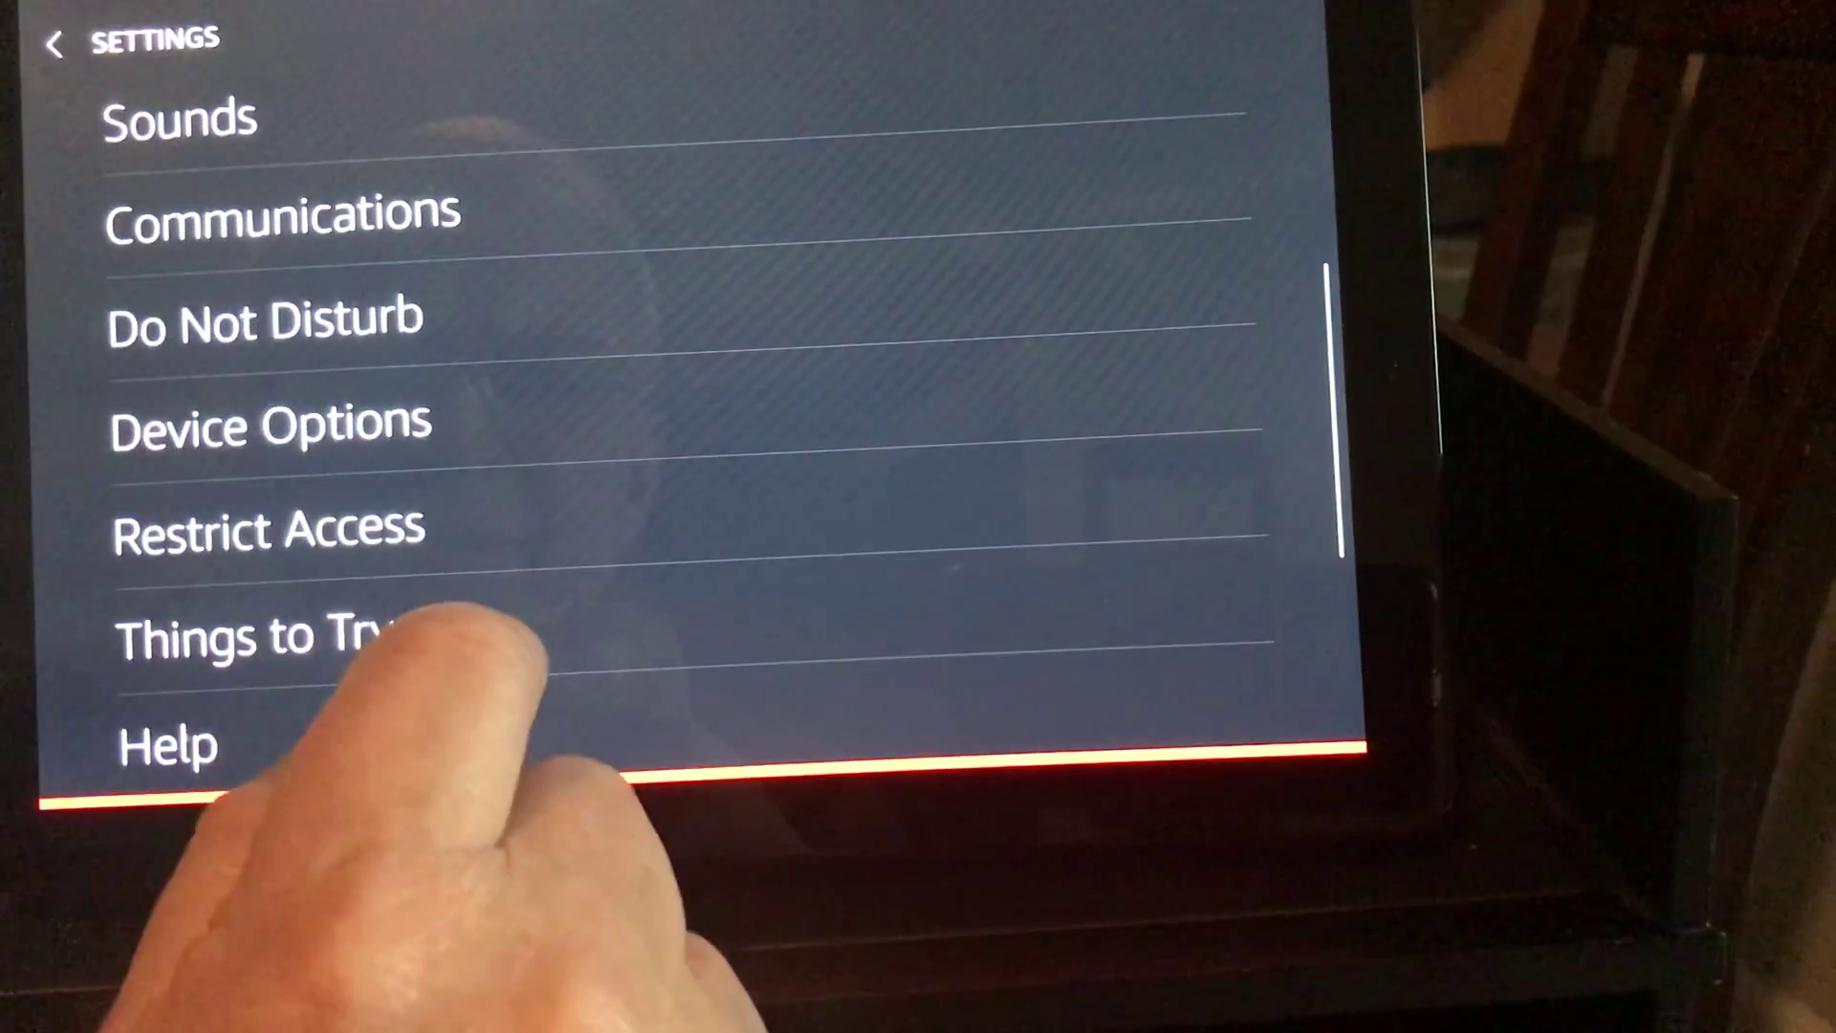
left_click_drag(460, 631, 510, 395)
left_click(237, 430)
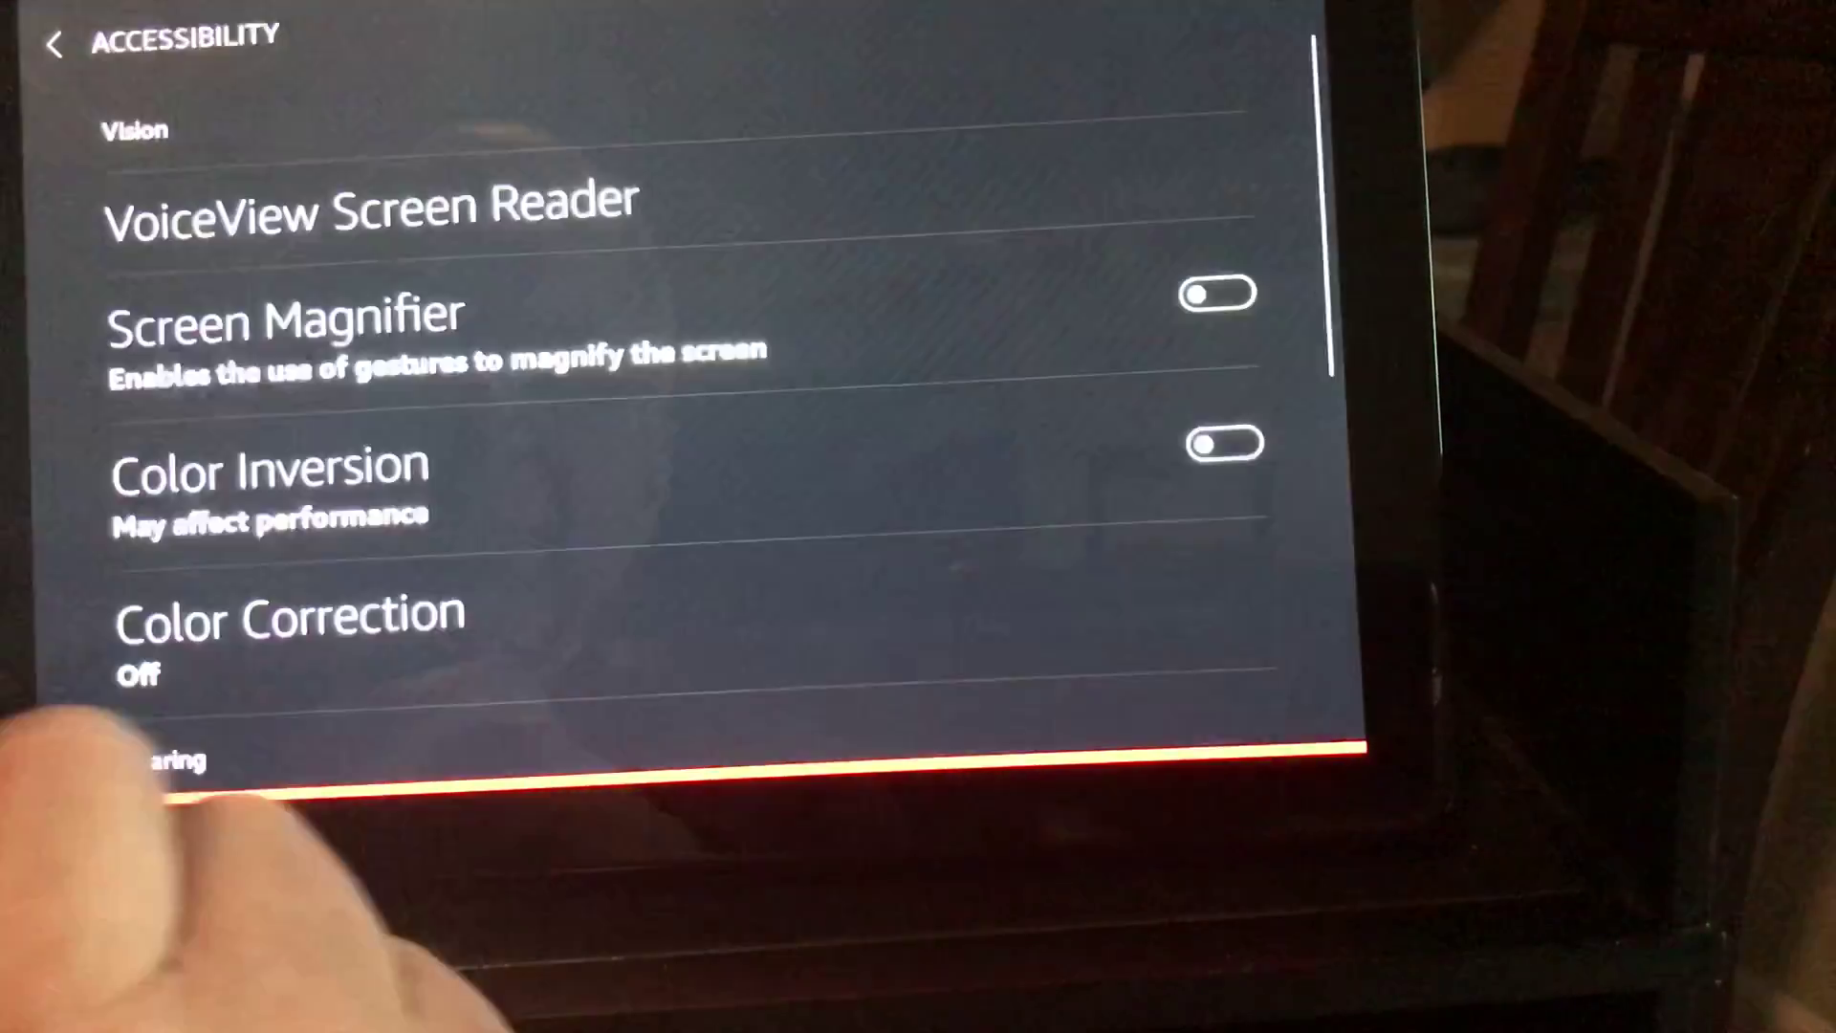
left_click_drag(617, 618, 431, 216)
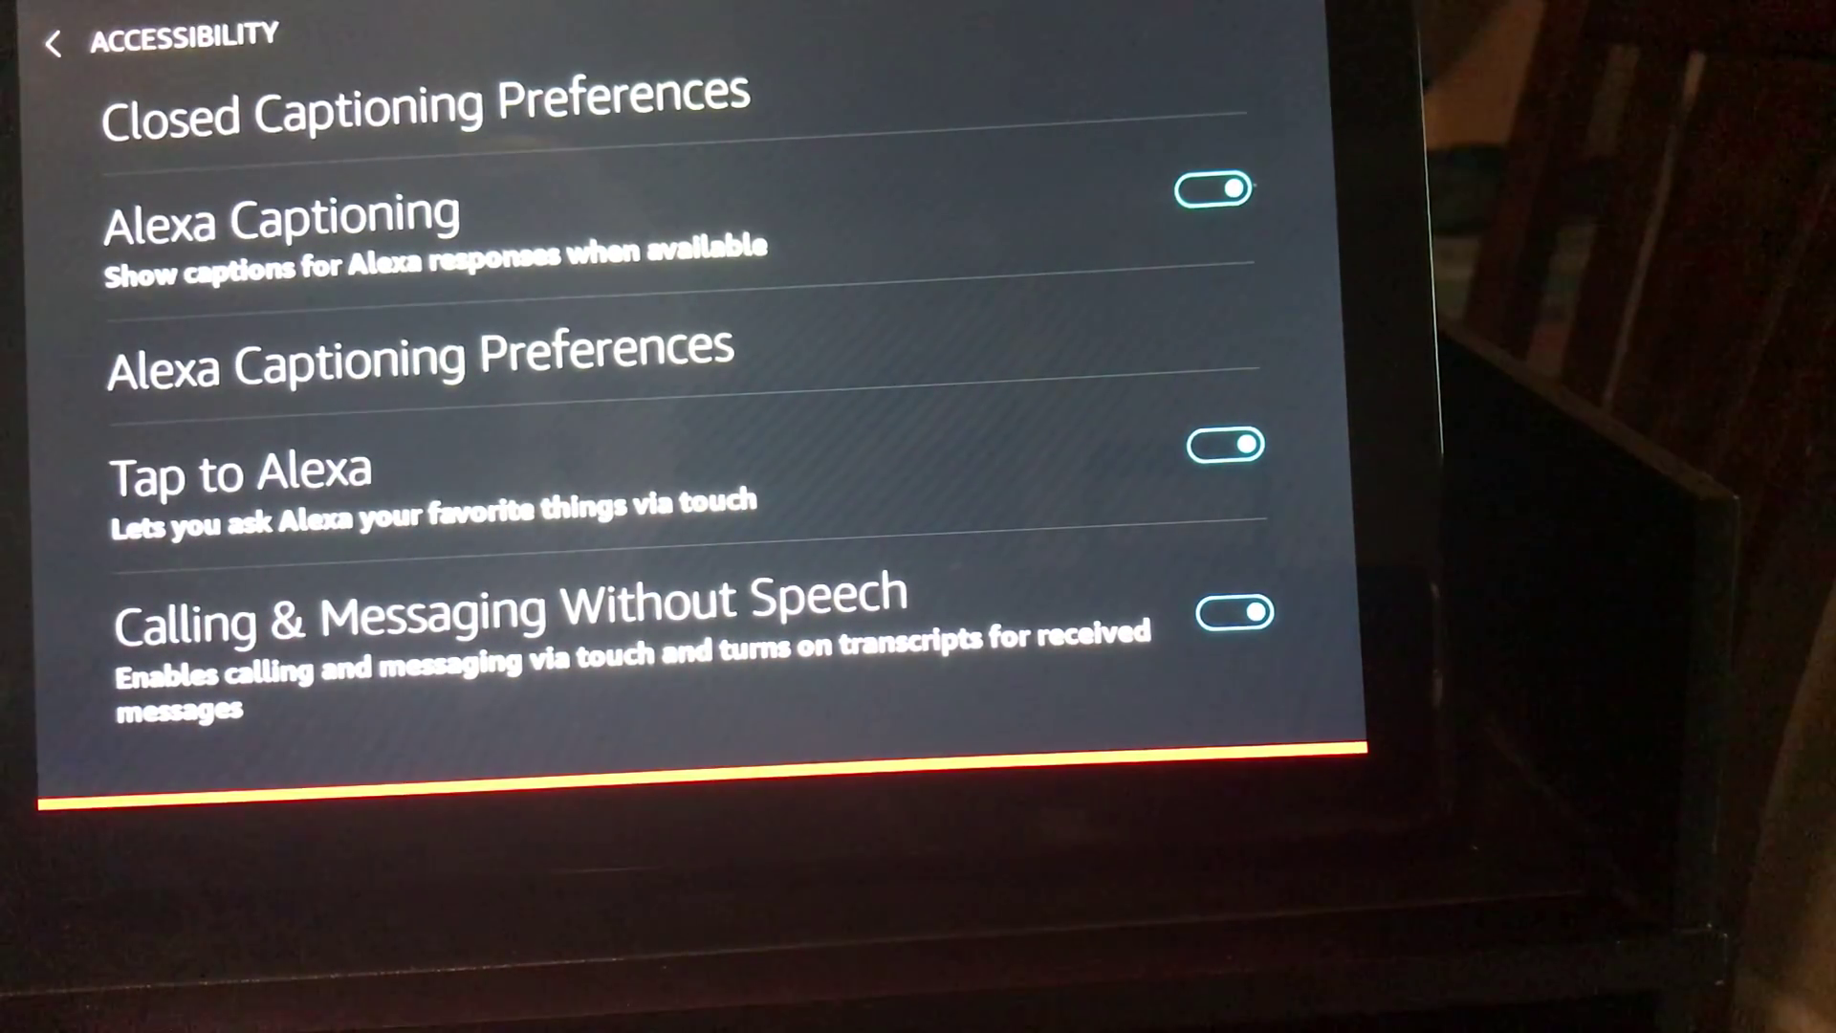
left_click_drag(216, 8, 87, 287)
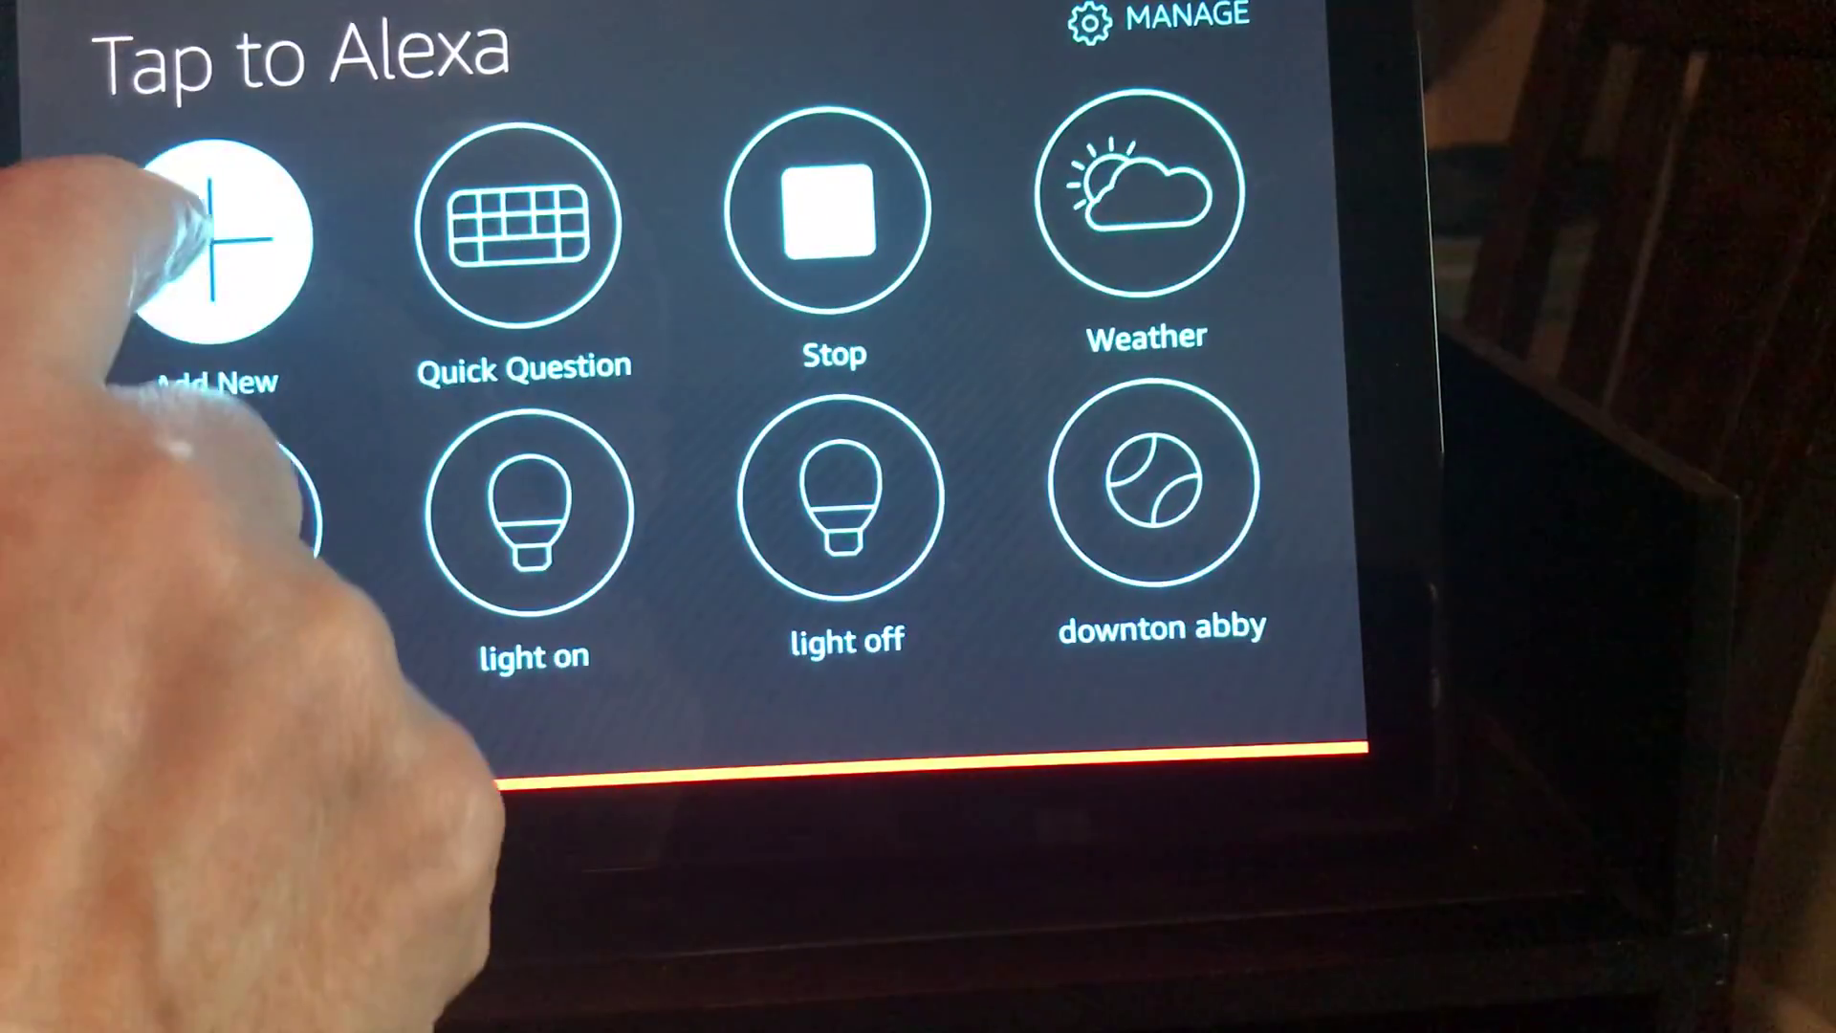
Step: Draft a new Tap to Alexa request with edited wording and the ball icon, then step back
left_click(519, 226)
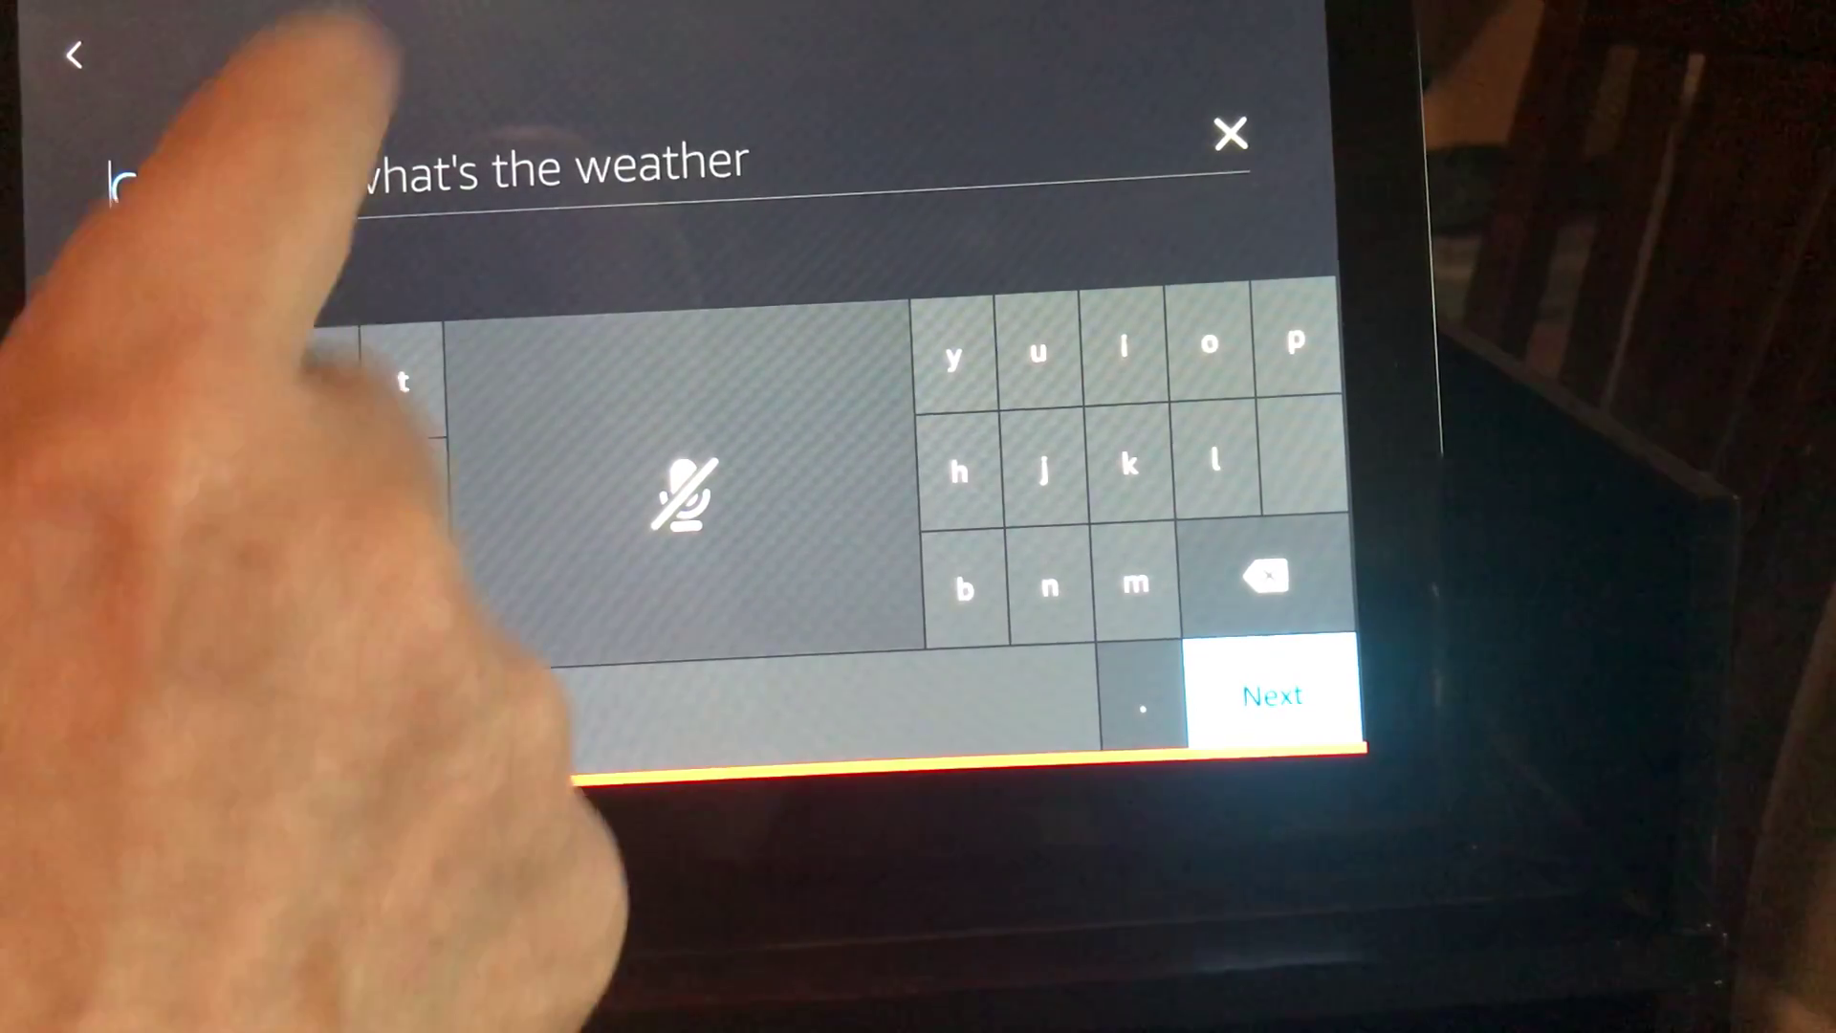
left_click(216, 184)
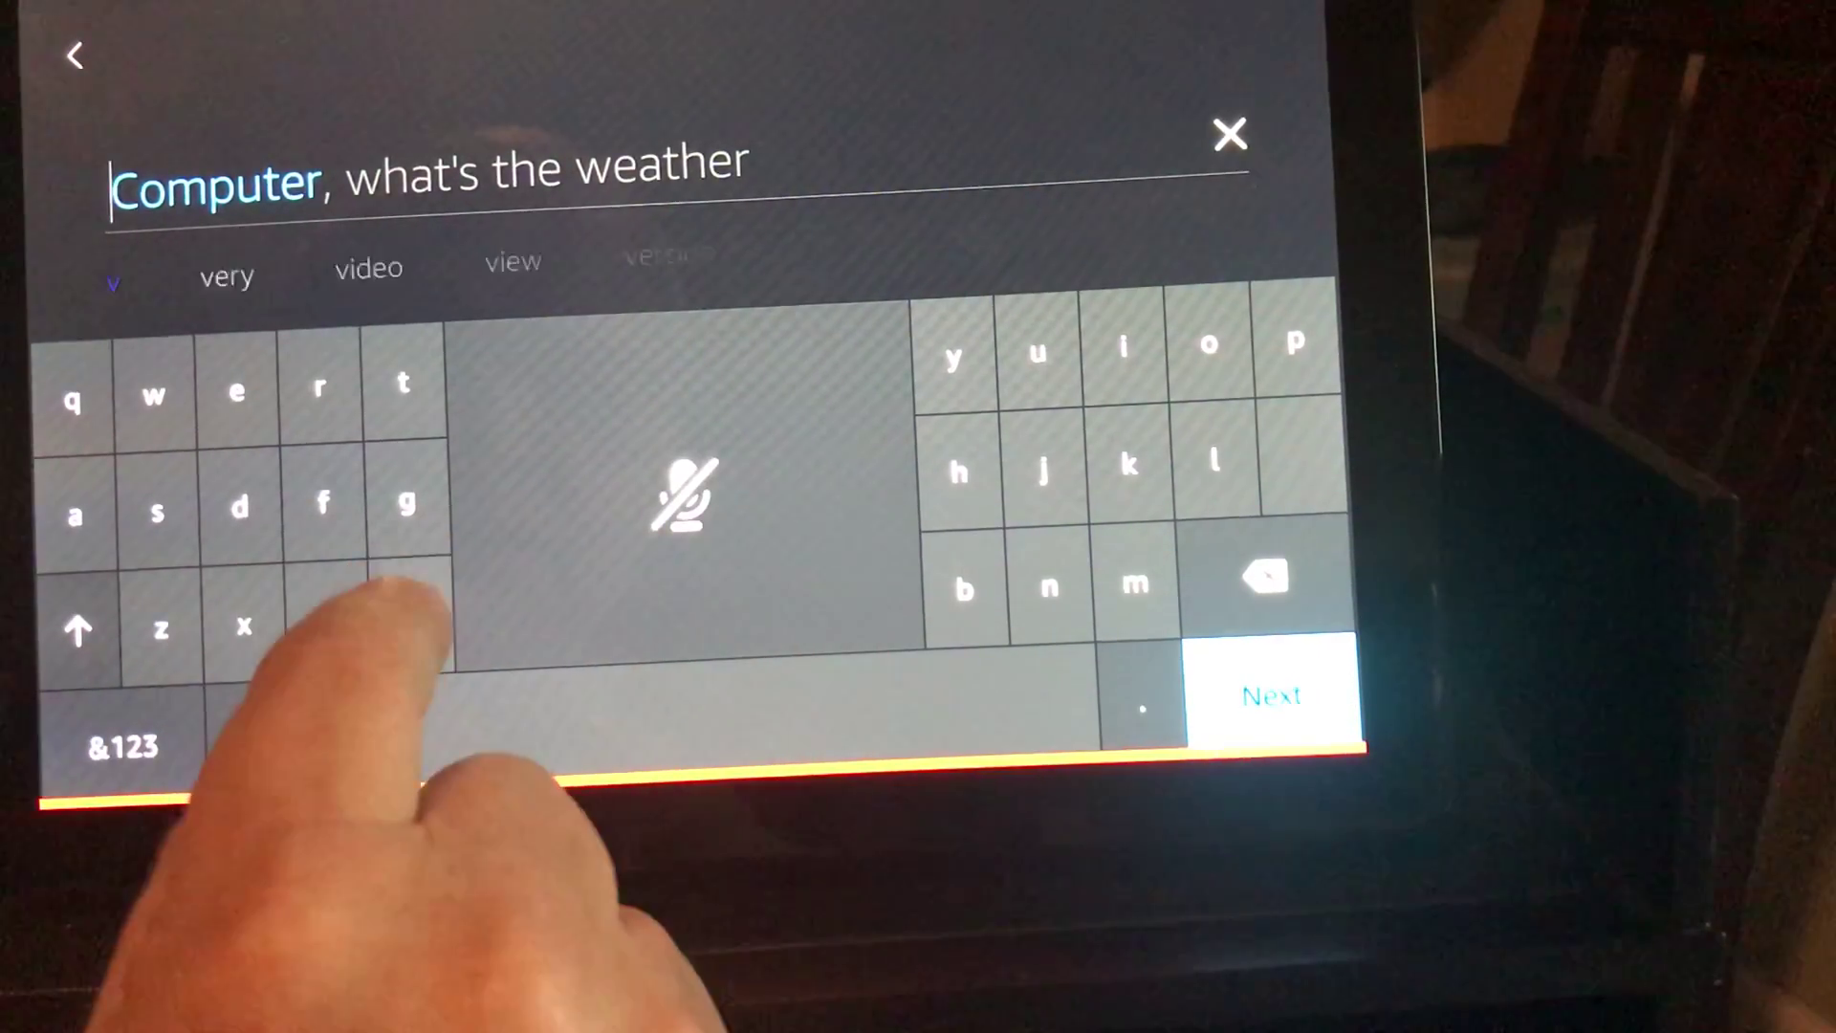
type("vvv")
left_click(1270, 689)
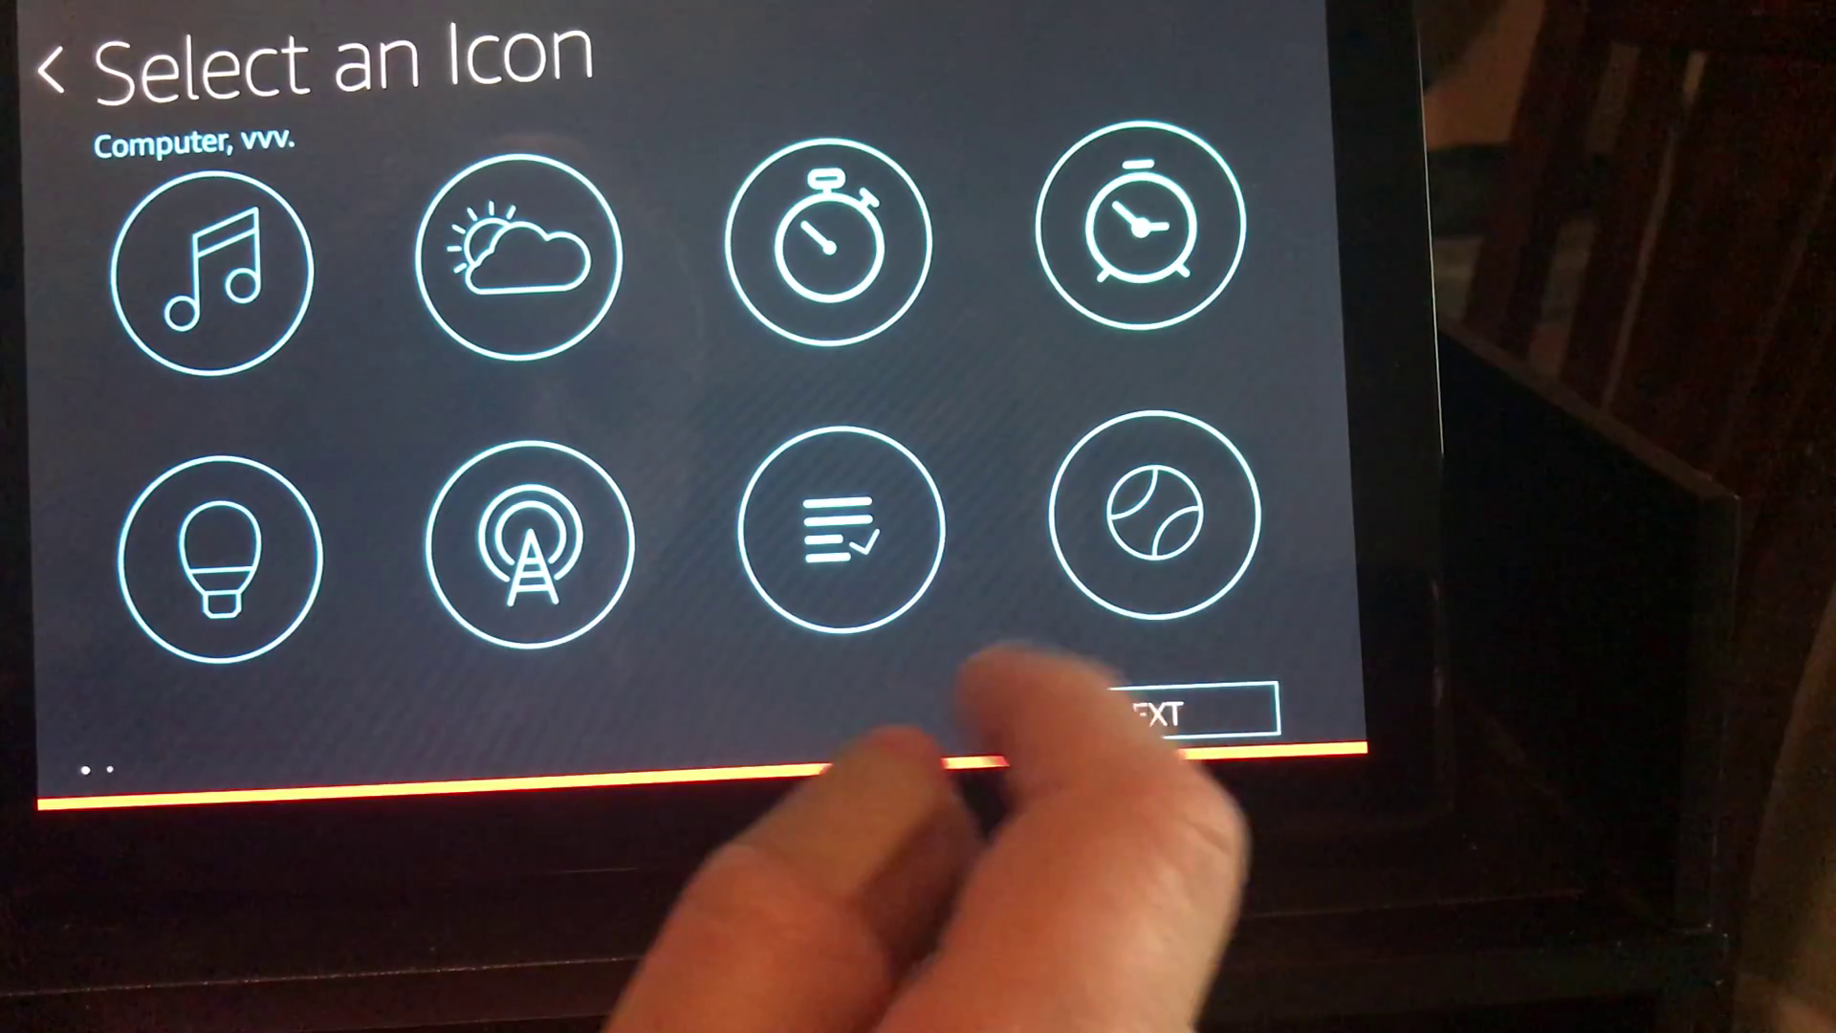
left_click(1154, 517)
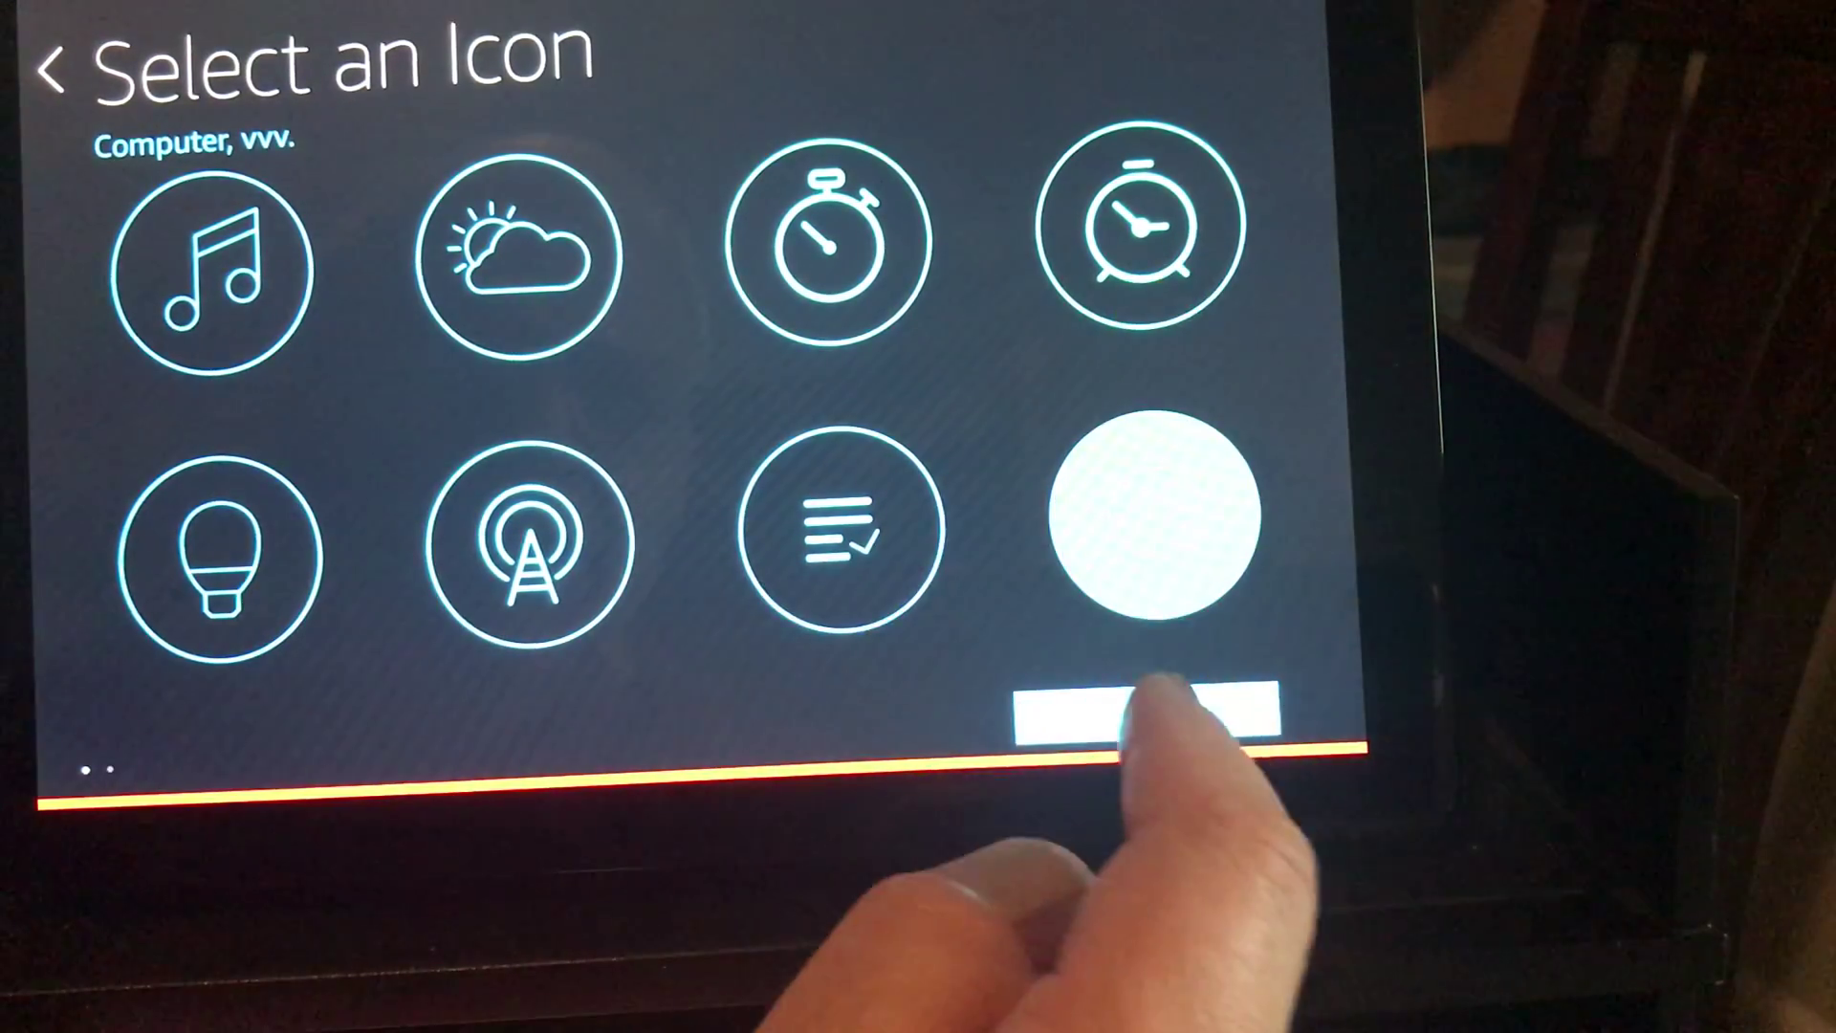
left_click(1168, 703)
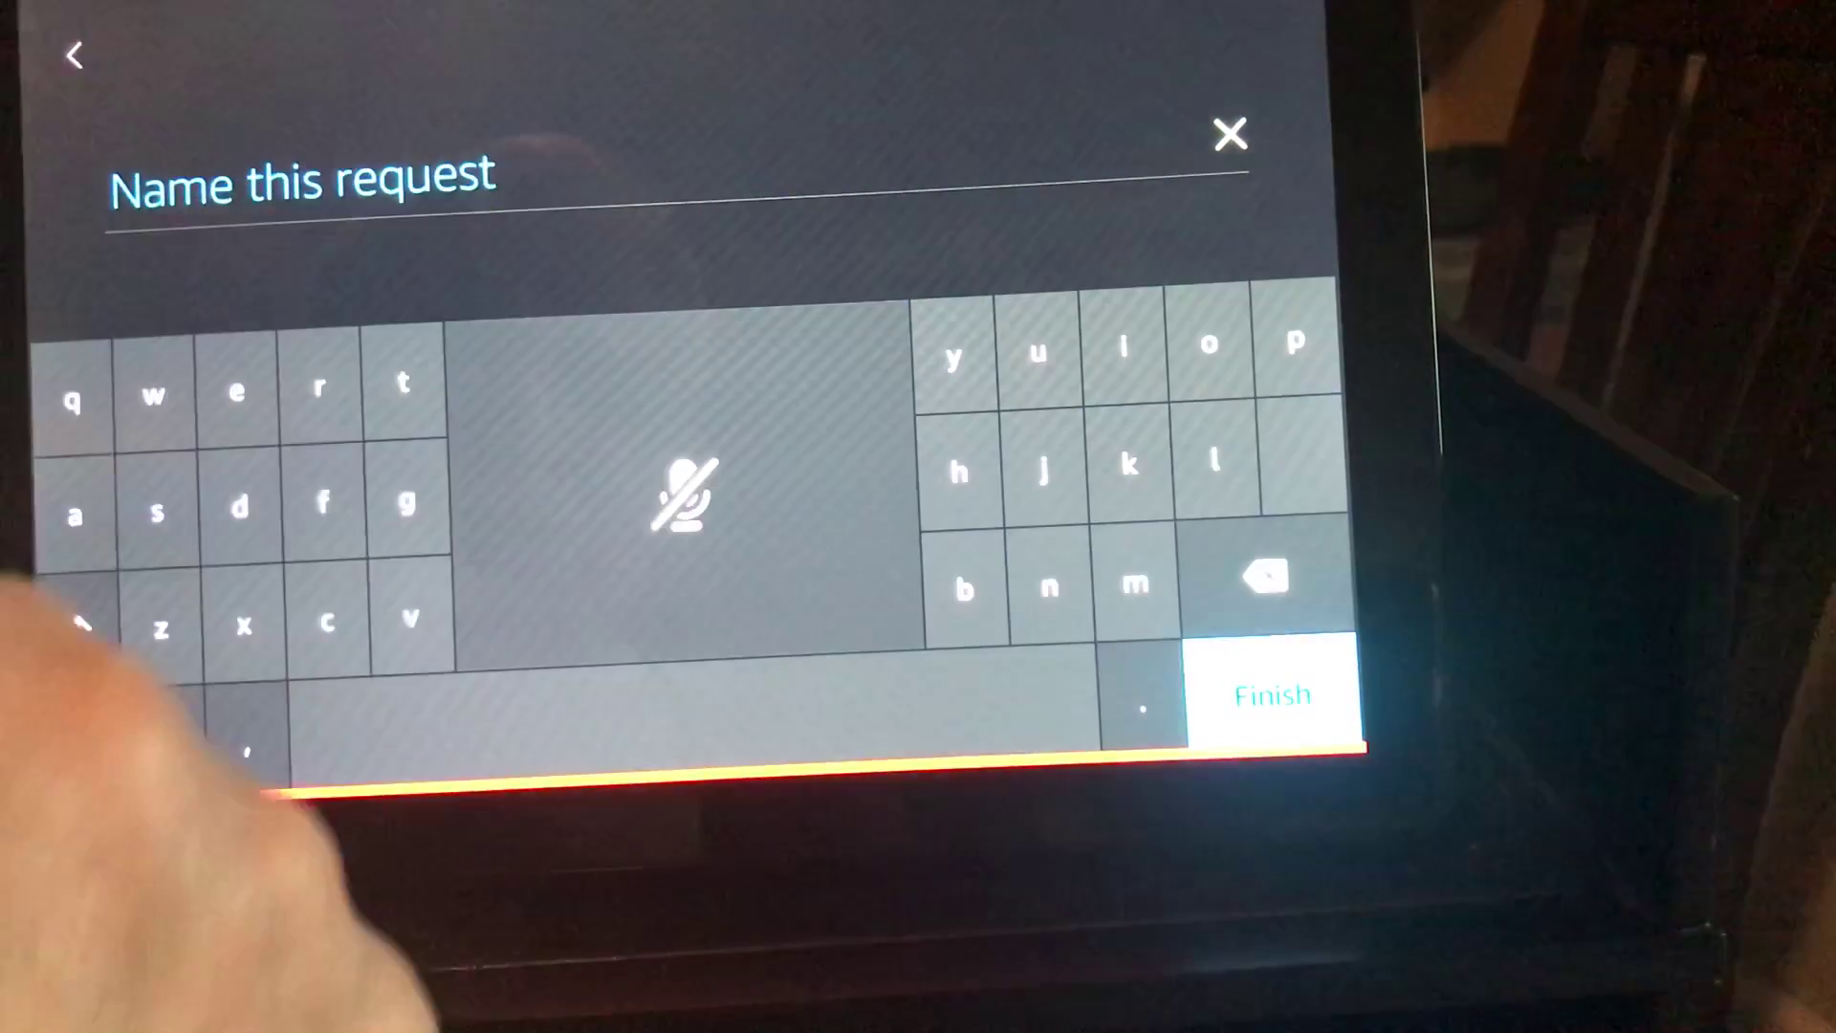
left_click(73, 54)
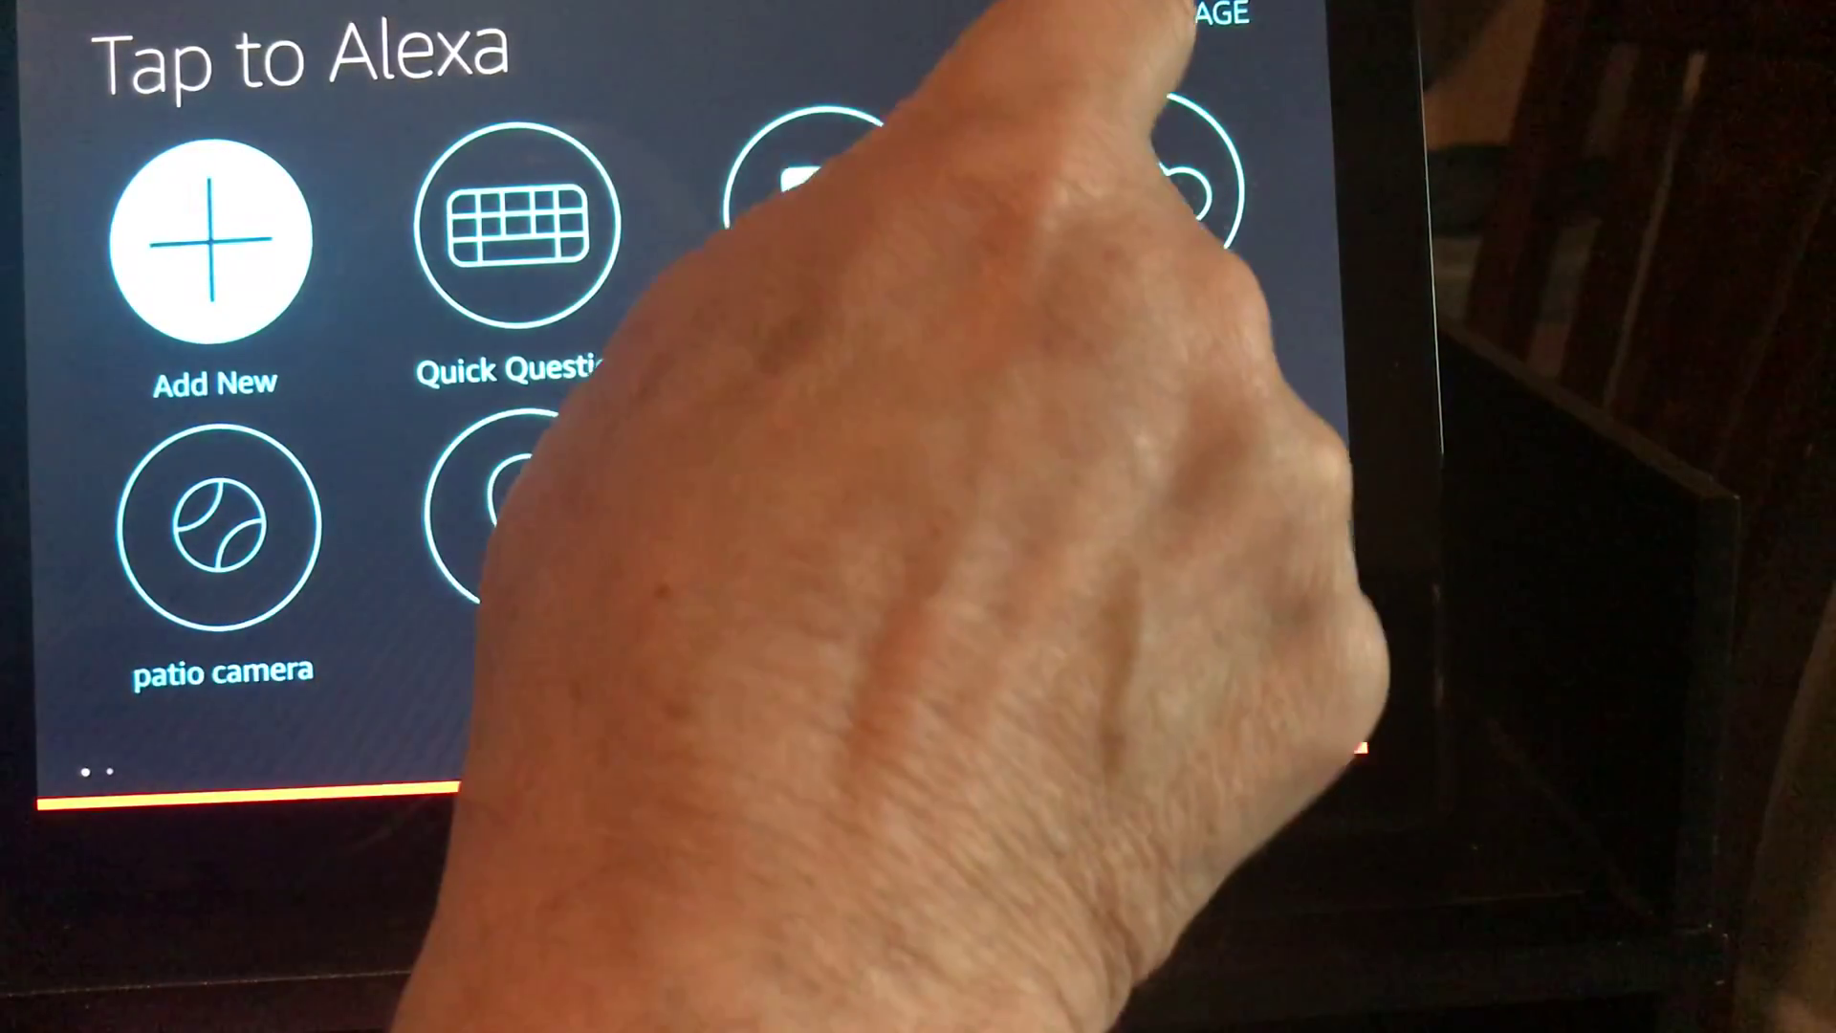
Step: Browse both tile pages in MANAGE mode, tap DONE, and trigger the 'patio camera' tile
left_click(1190, 18)
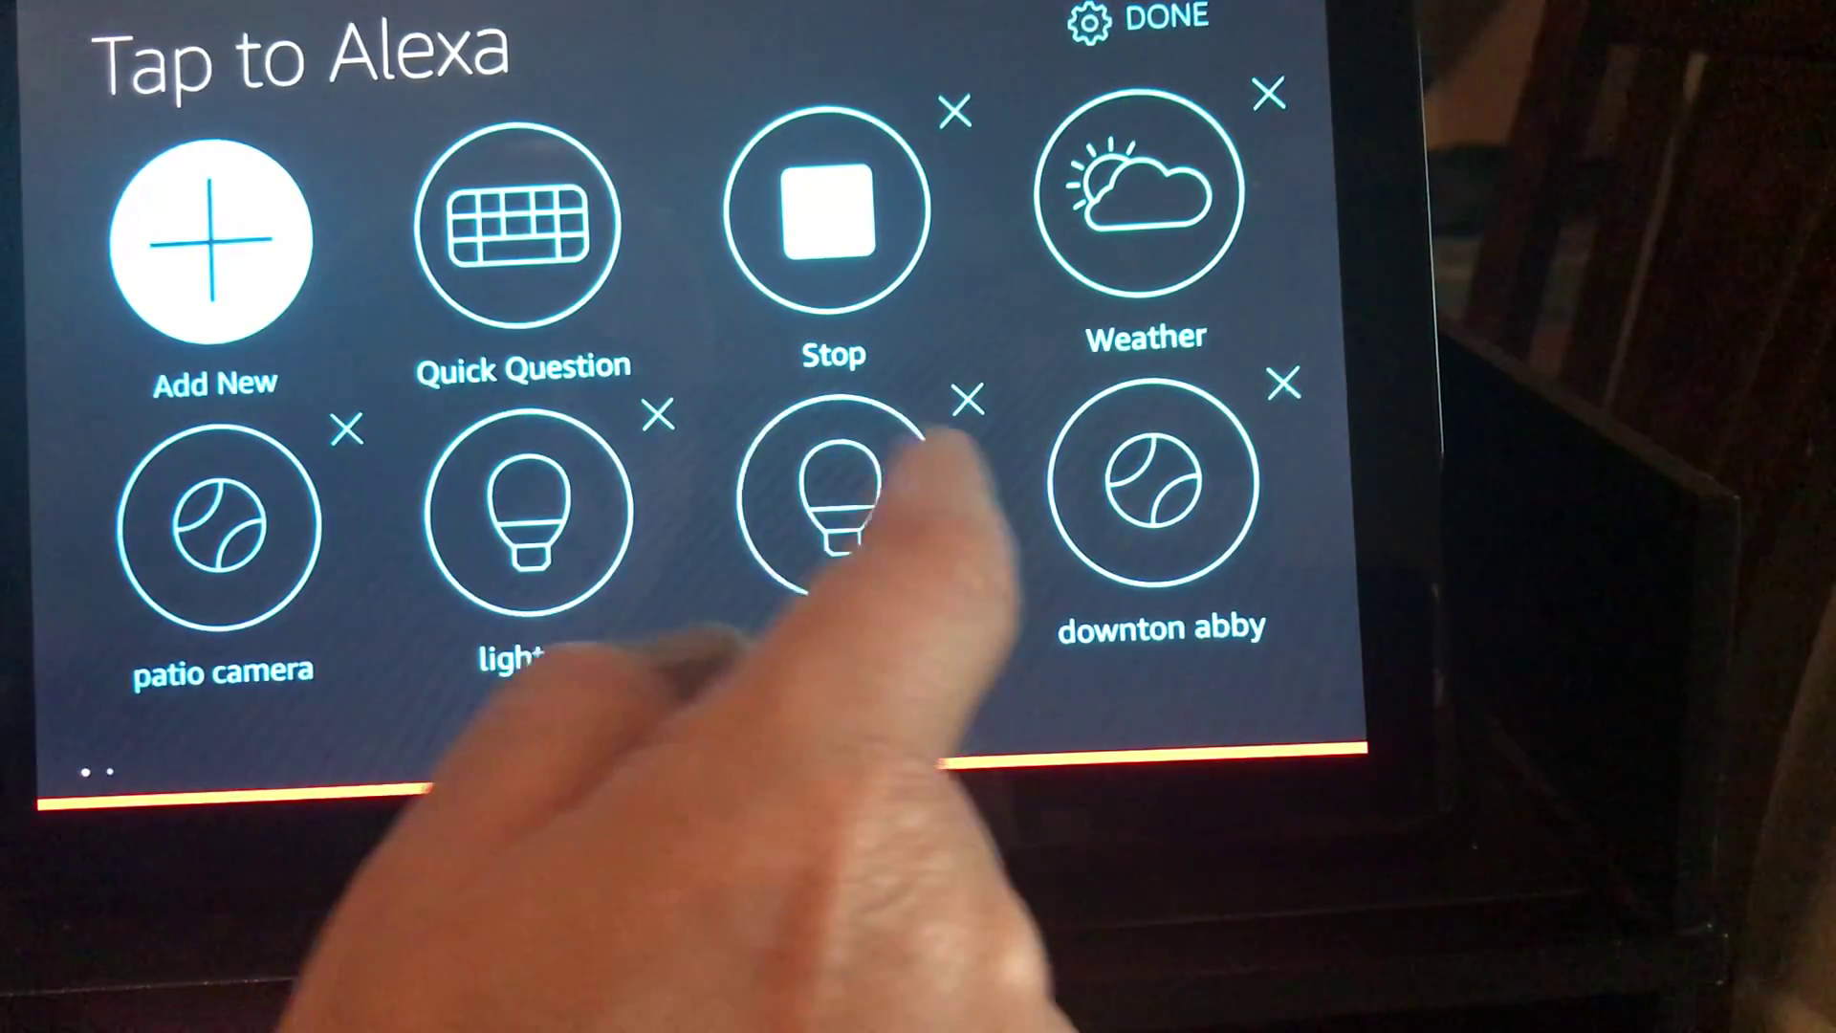
left_click_drag(940, 474, 165, 617)
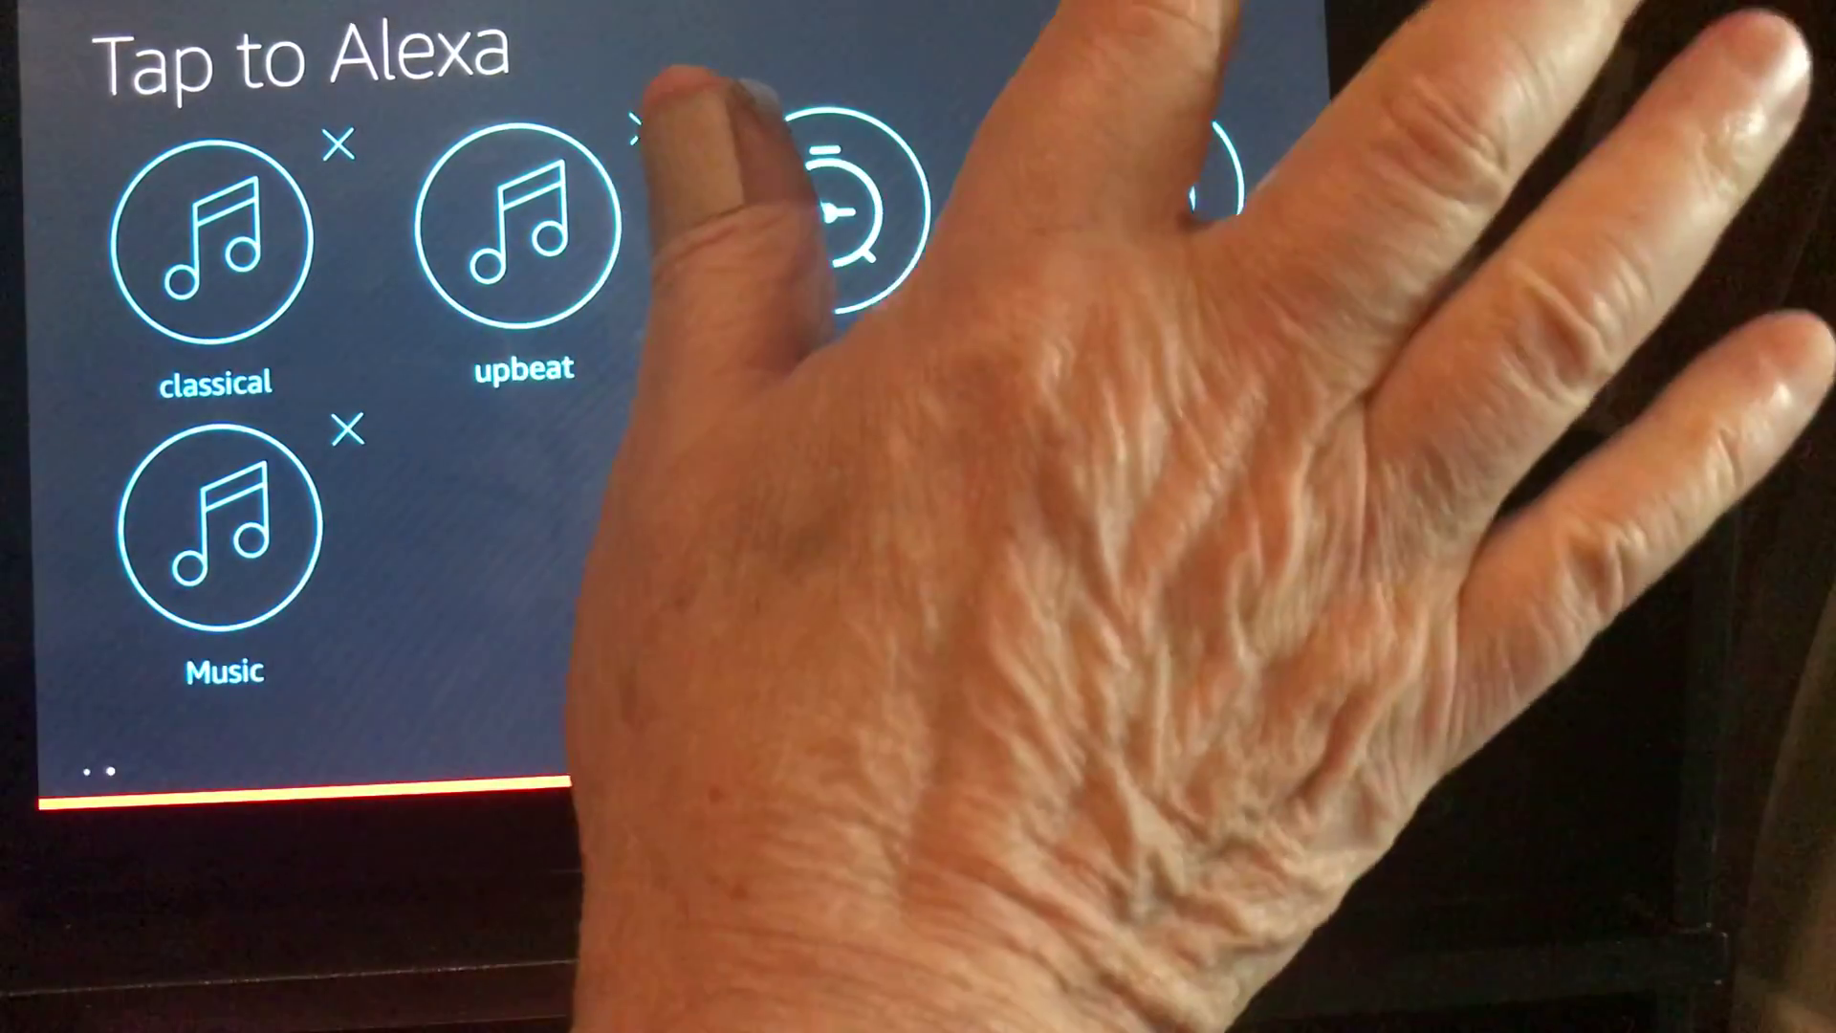
left_click(1136, 19)
left_click_drag(288, 545, 646, 545)
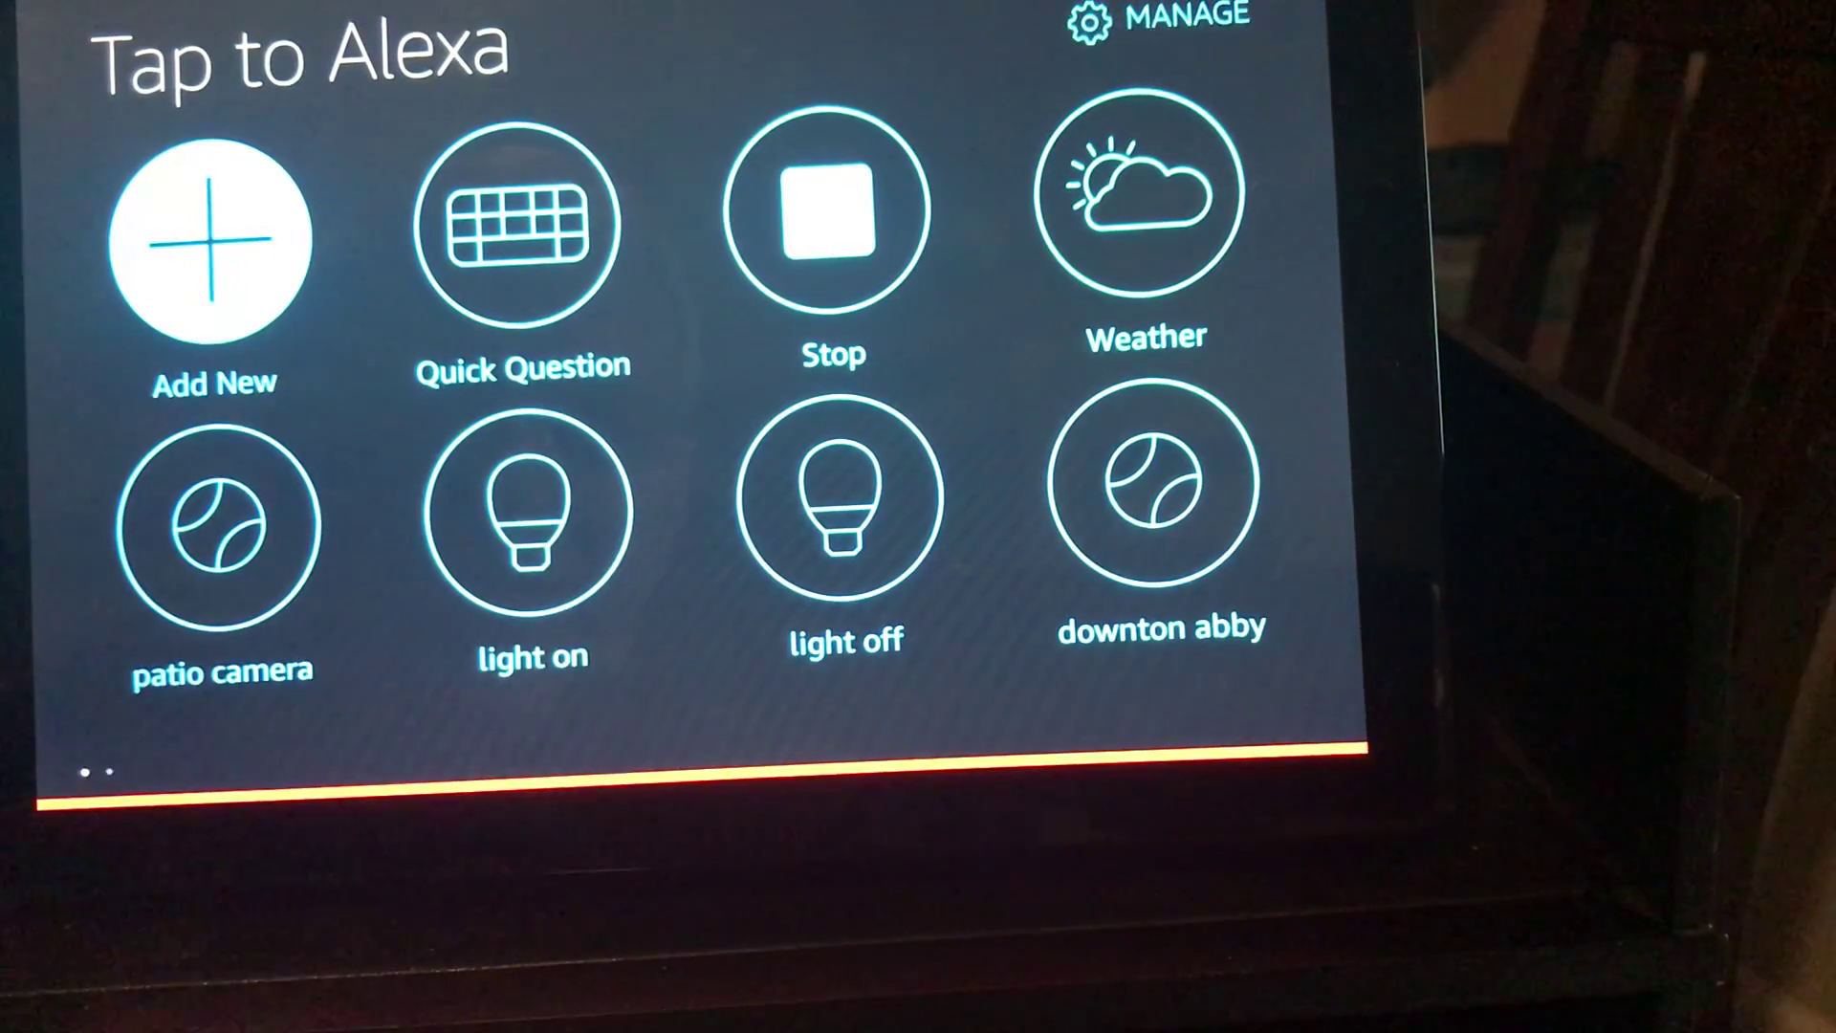
left_click(215, 527)
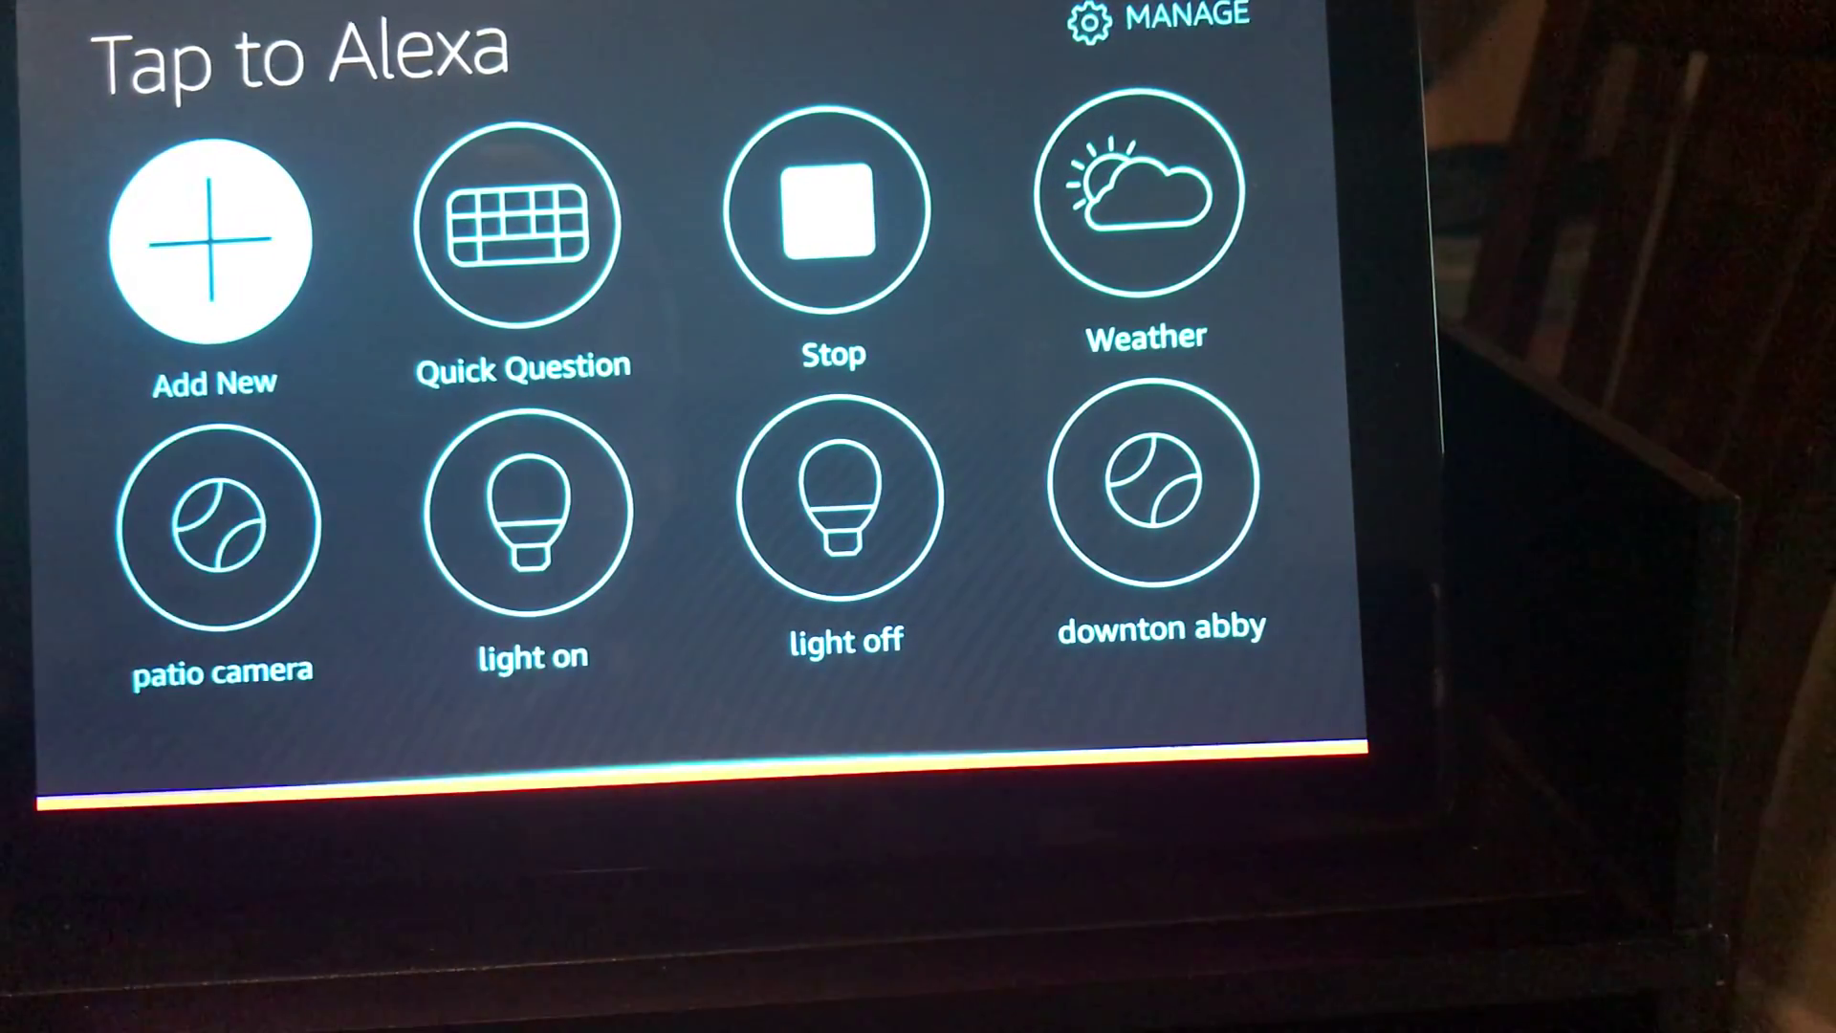